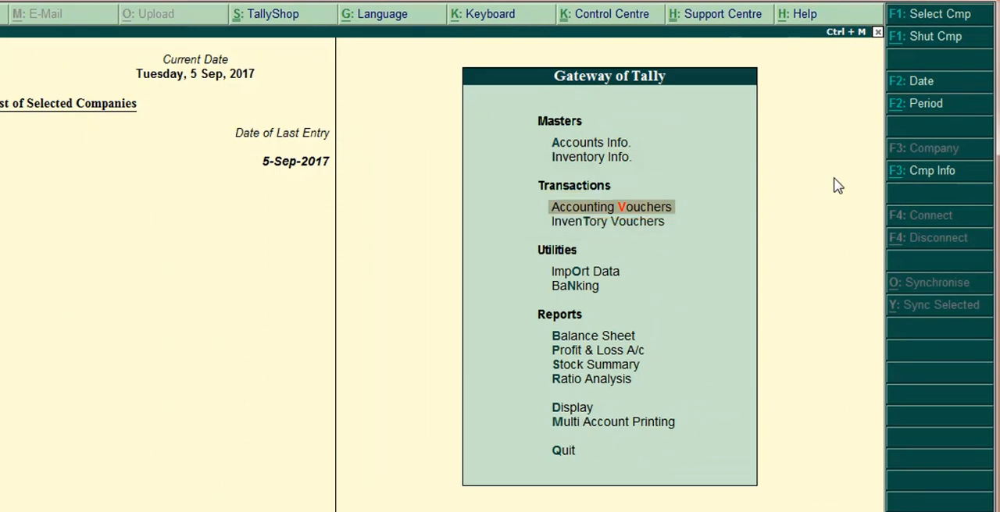
Create a payment voucher under Accounting Vouchers and start a statutory payment with tax type GST.
key(Return)
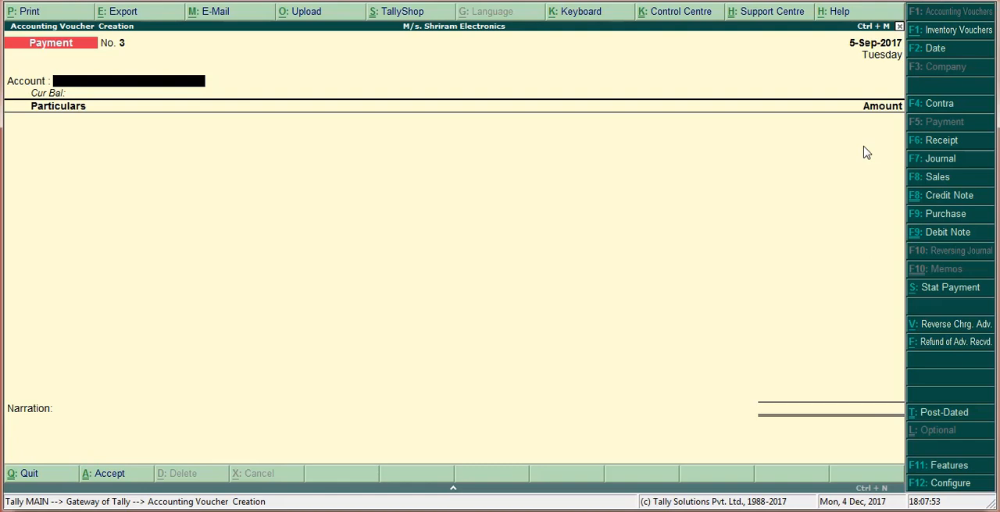
key(F5)
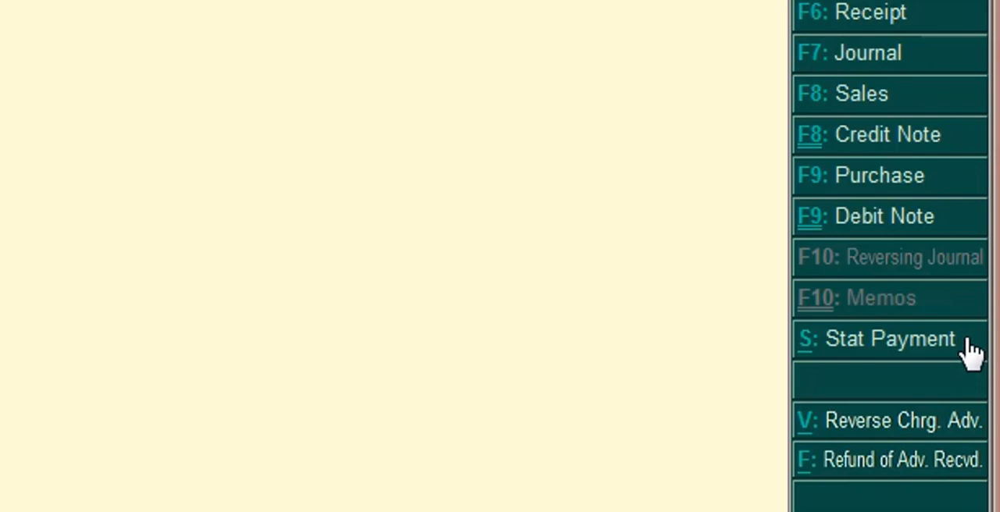
click(970, 352)
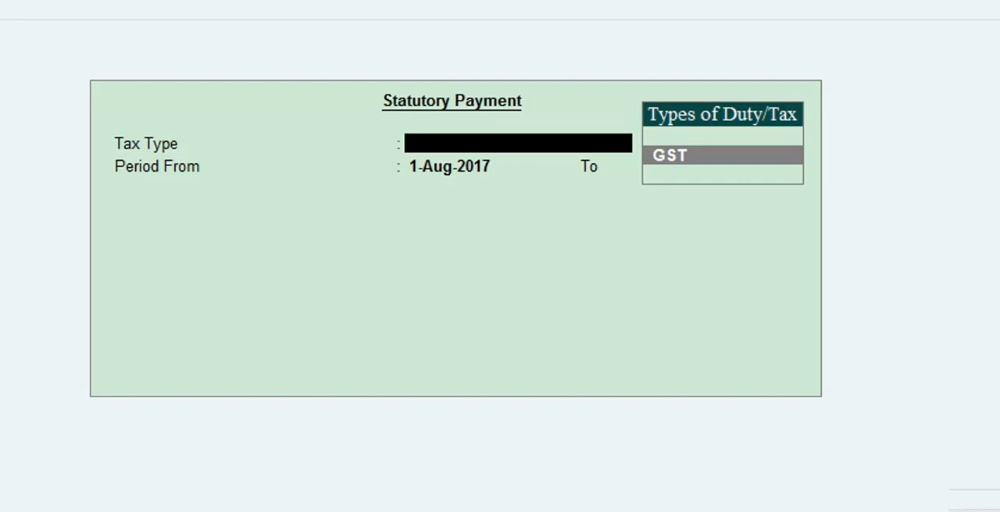
key(Return)
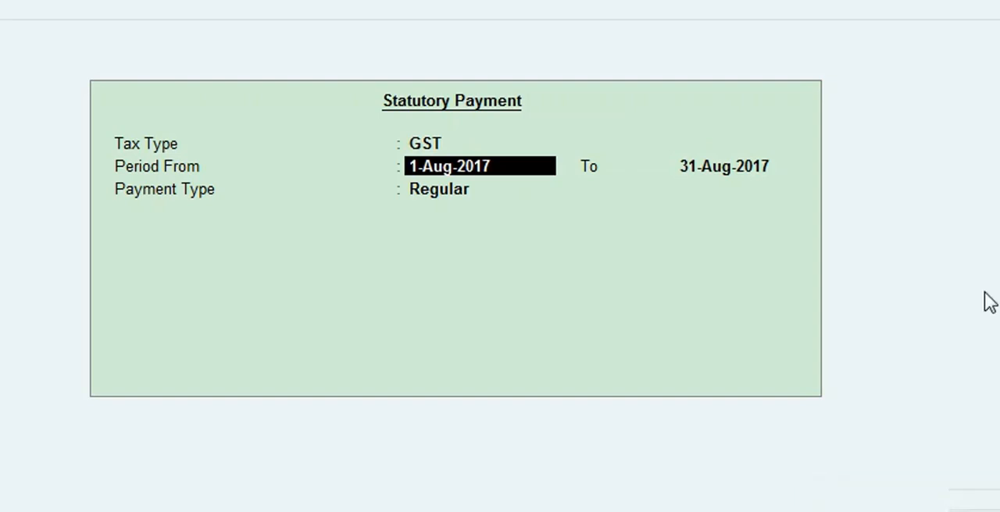
Set the statutory payment period from 1-Sep-2017 to 30-Sep-2017 and the payment type to Recipient Liability.
text(1)
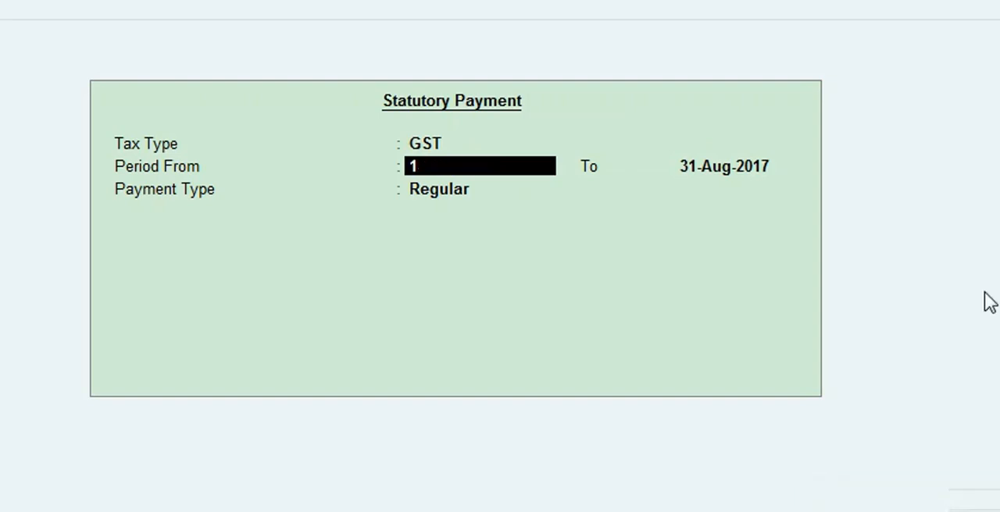
text(.9.2017)
key(Return)
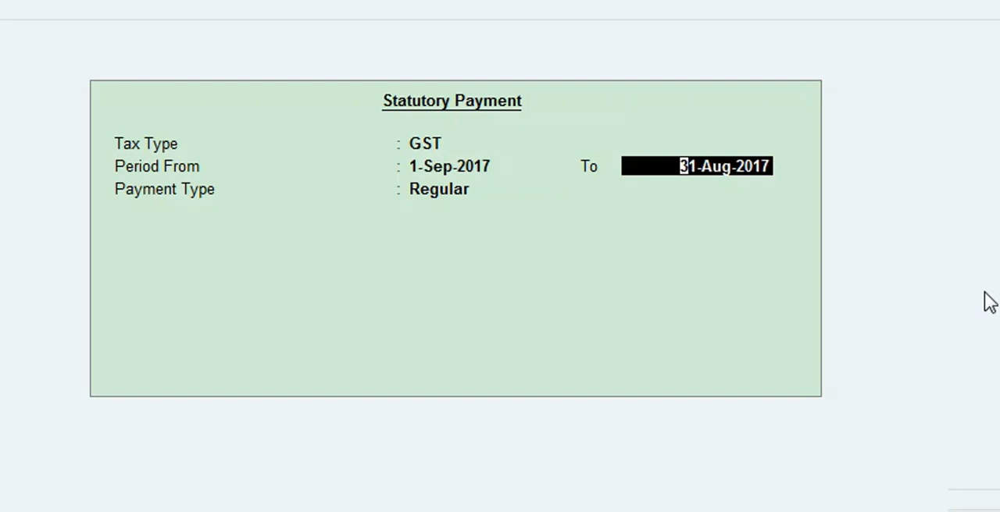
text(30.9.2017)
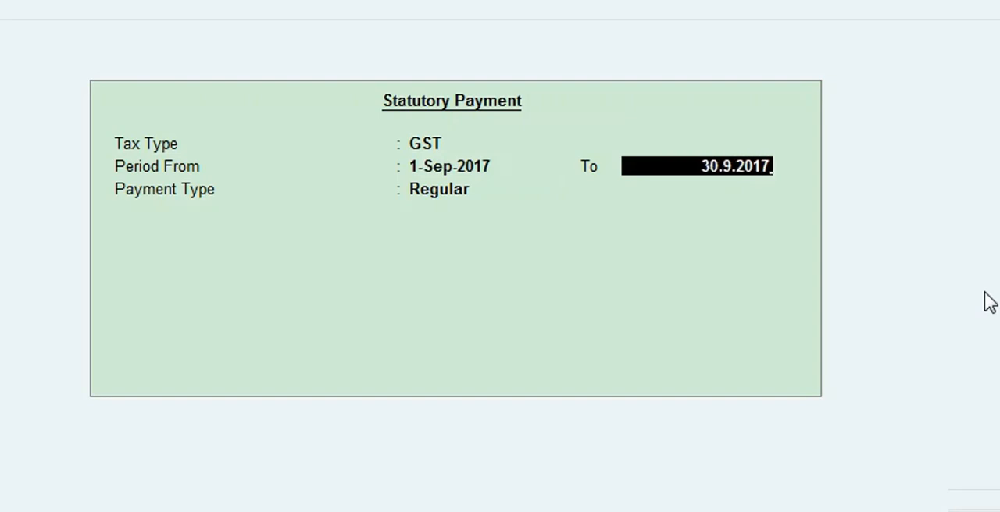
key(Return)
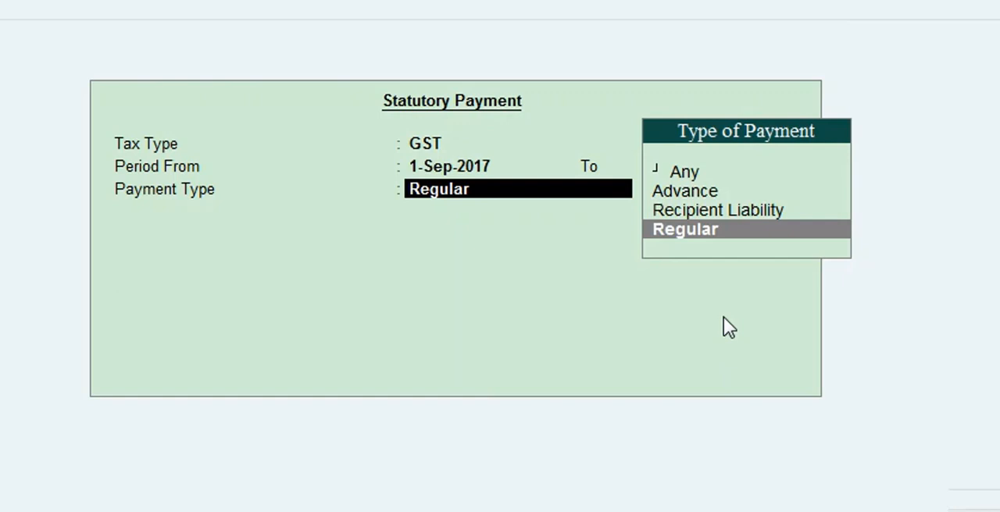
key(Up)
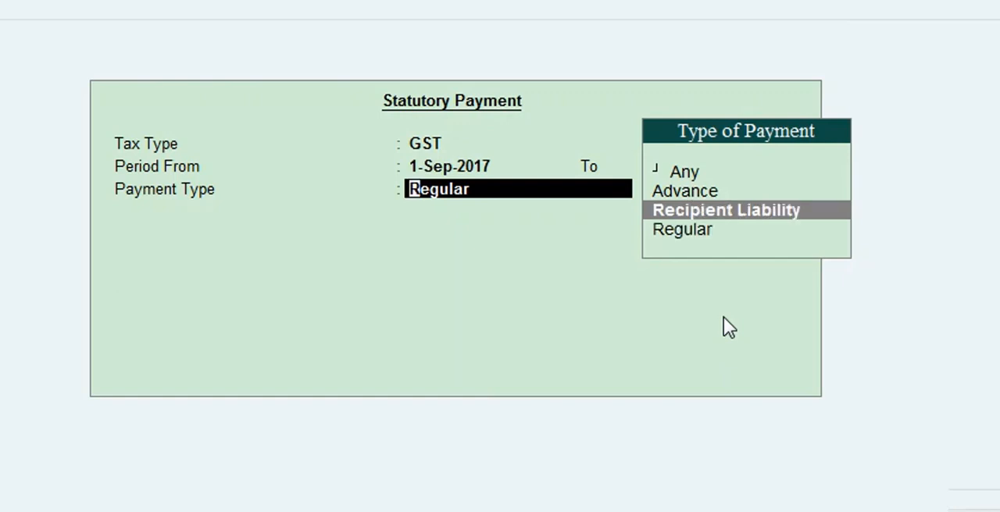
key(Return)
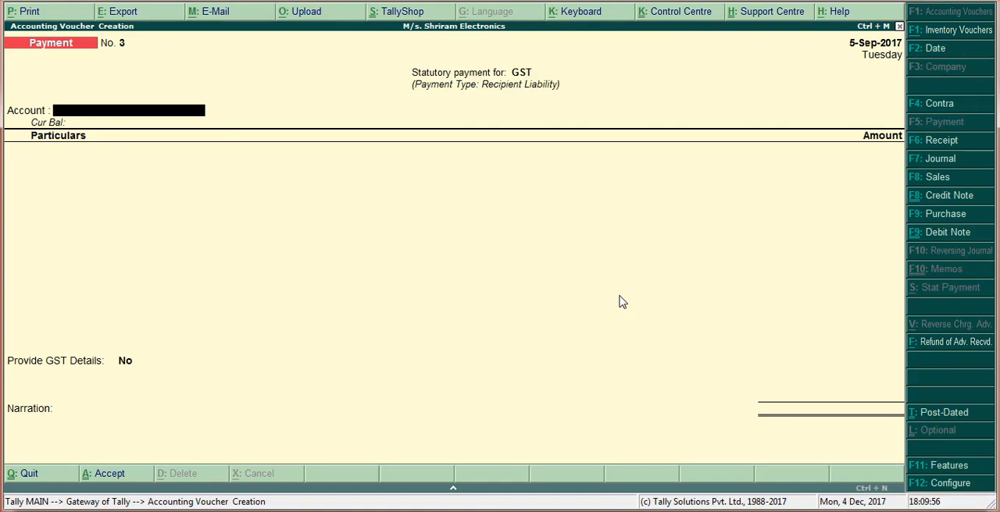
Switch to the presentation to check the payment account and tax amounts, and return to the Tally voucher.
key(alt+Tab)
key(Right)
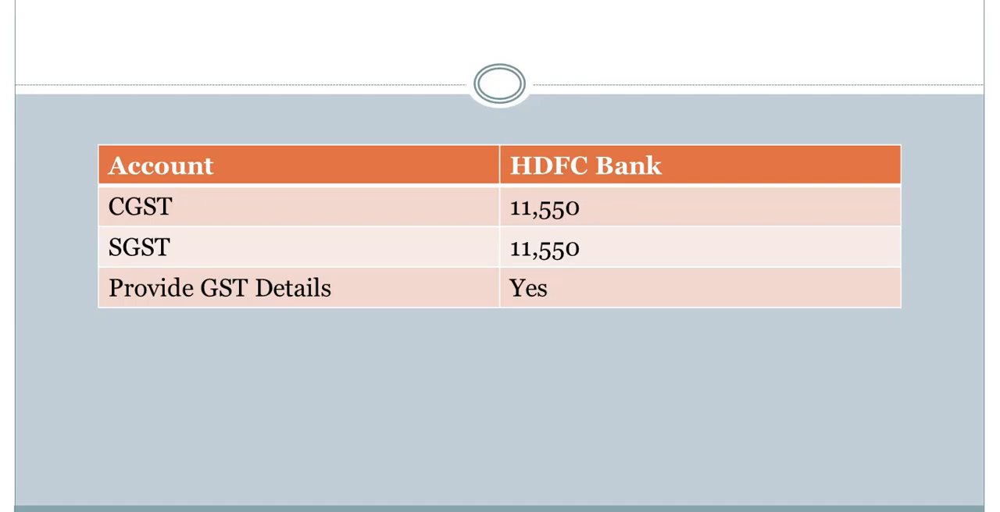
key(alt+Tab)
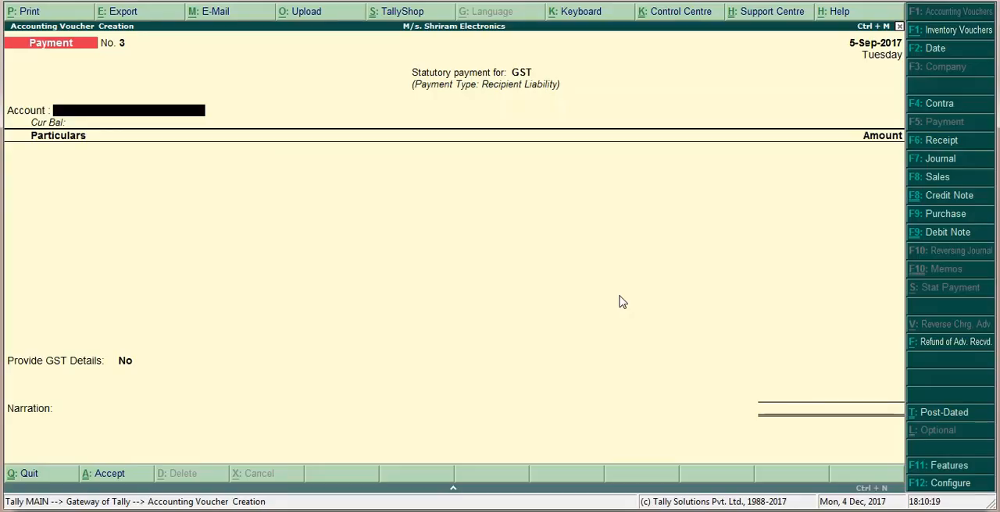
Choose HDFC Bank A/c as the payment account and enter the CGST ledger with an amount of 11,550.
text(Hdf)
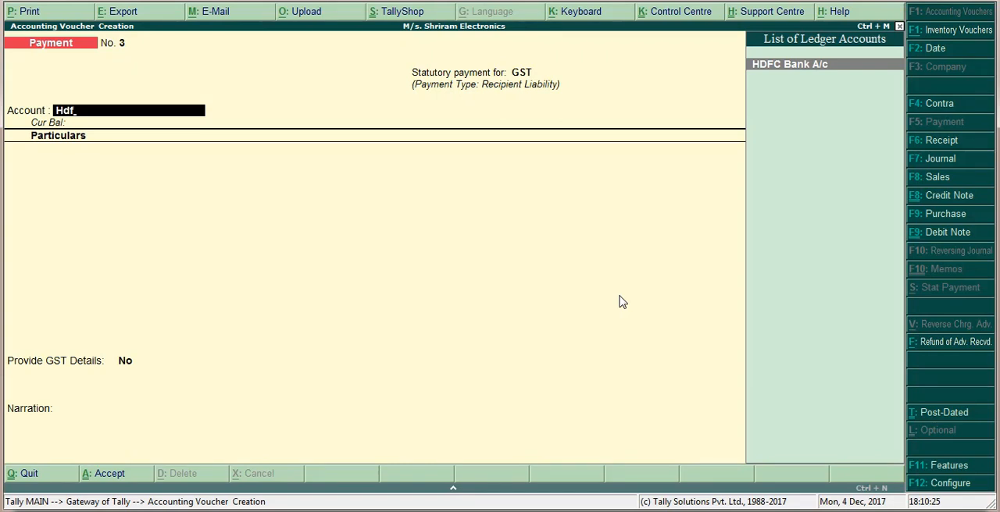
key(Return)
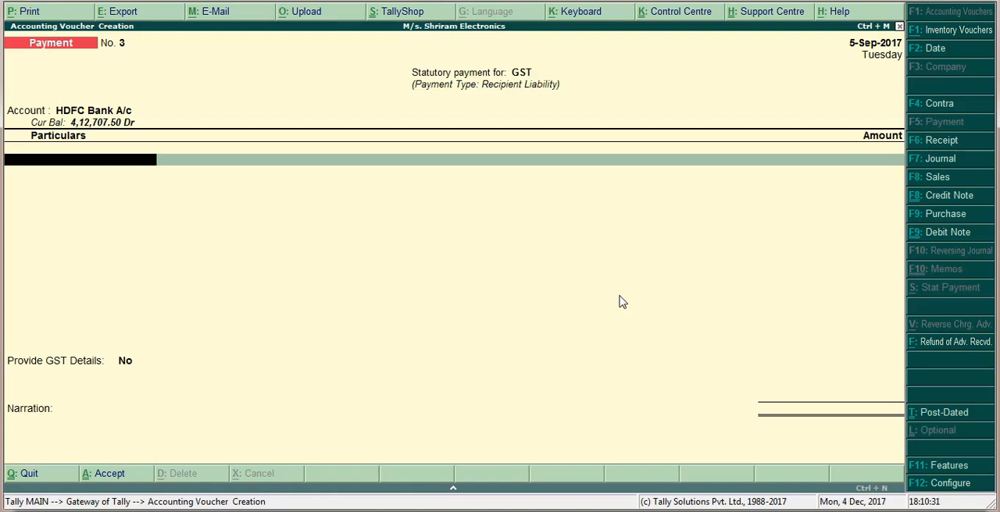
text(Cgs)
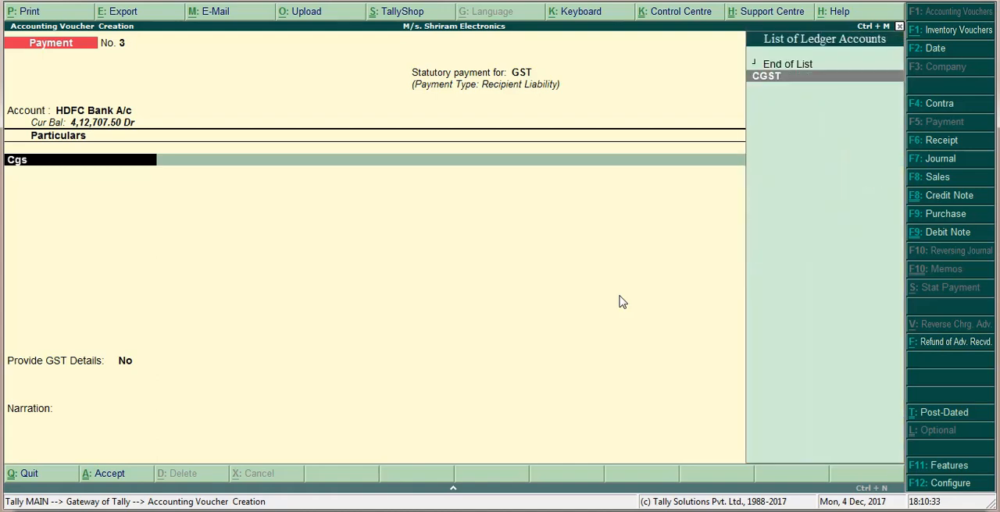
key(Return)
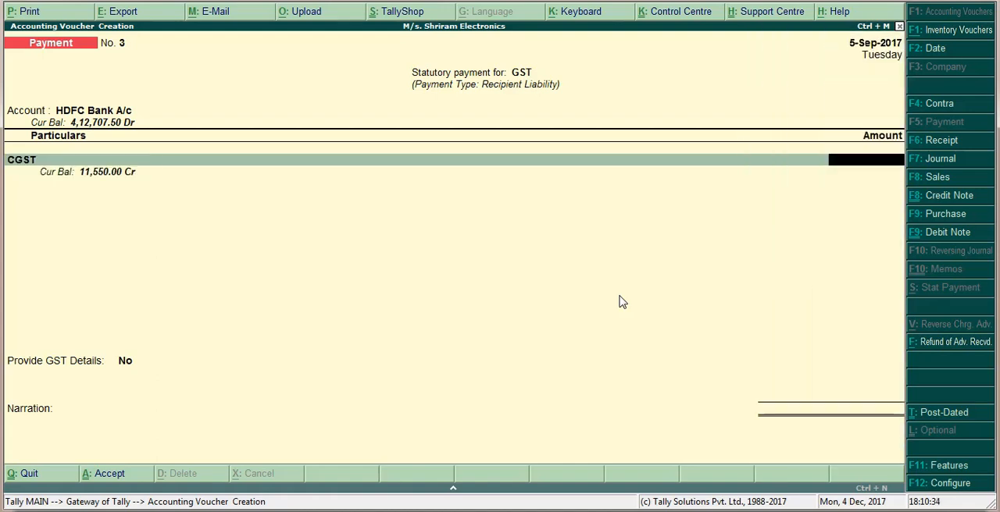
text(11550)
key(Return)
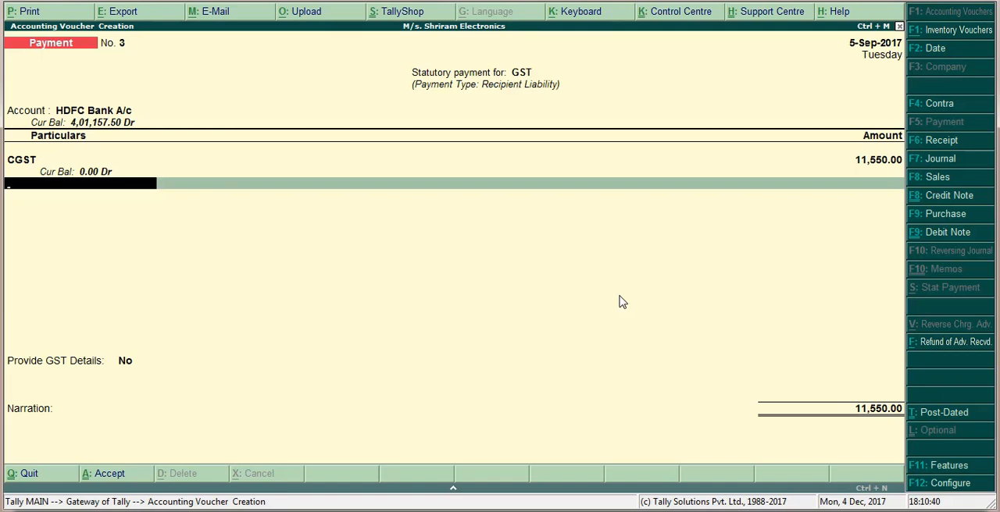
Add the SGST ledger to the payment voucher with an amount of 11,550.
text(Sg)
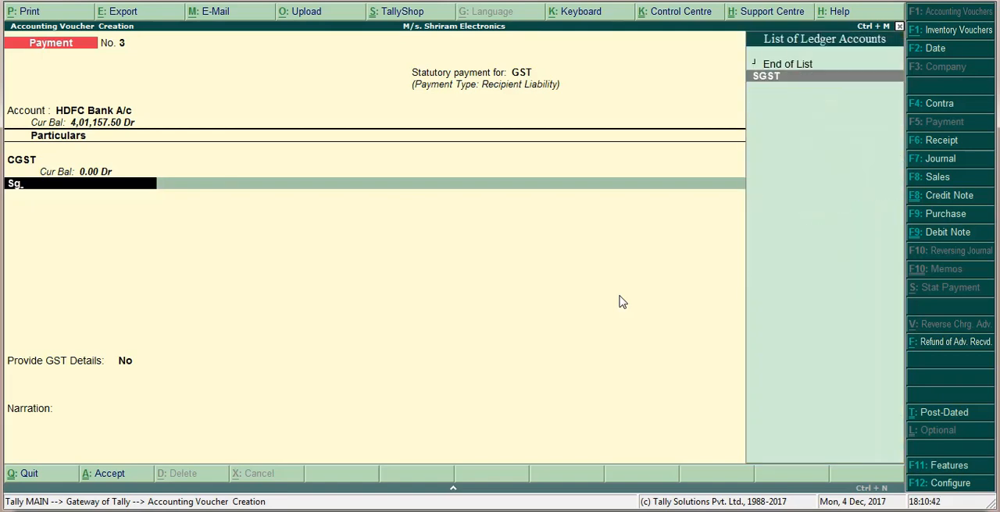
text(s)
key(Return)
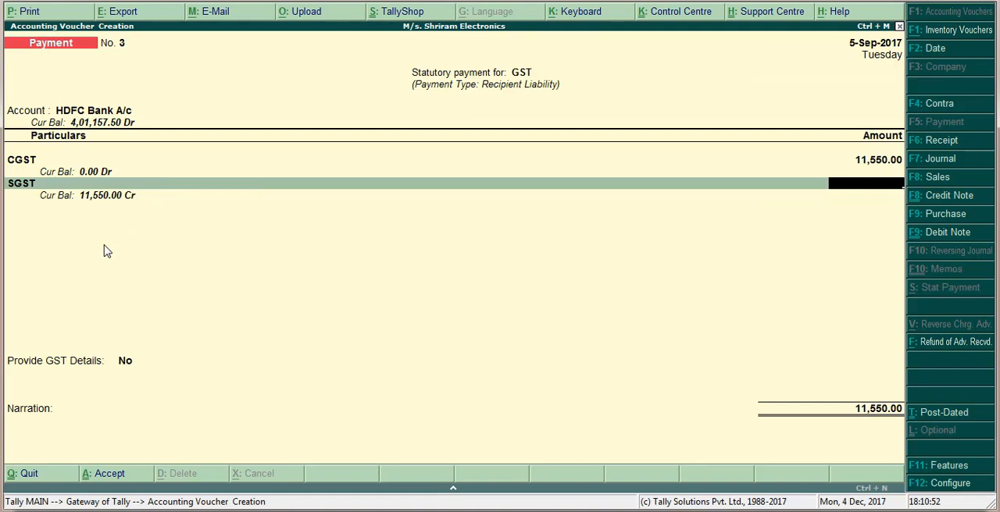
text(550)
key(Return)
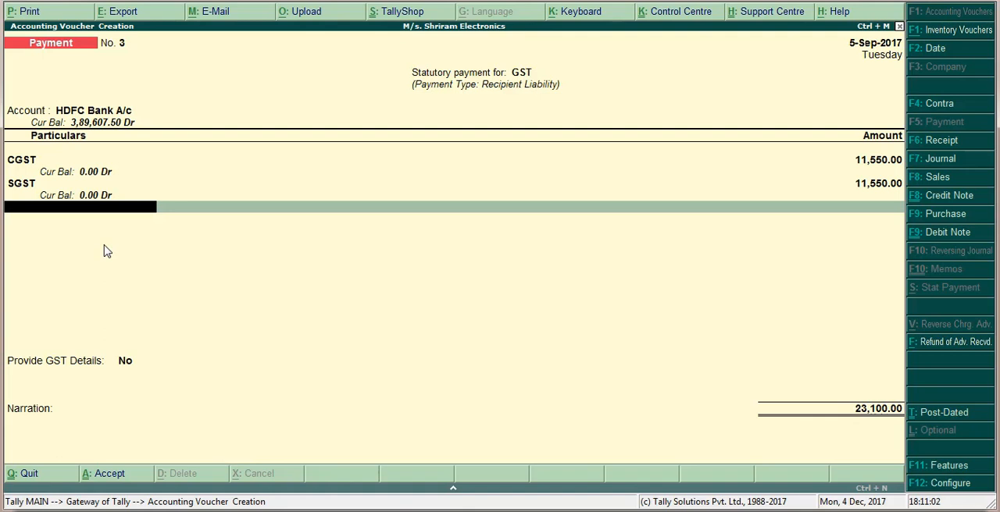
Finish the ledger entries and set Provide GST Details to Yes.
key(Return)
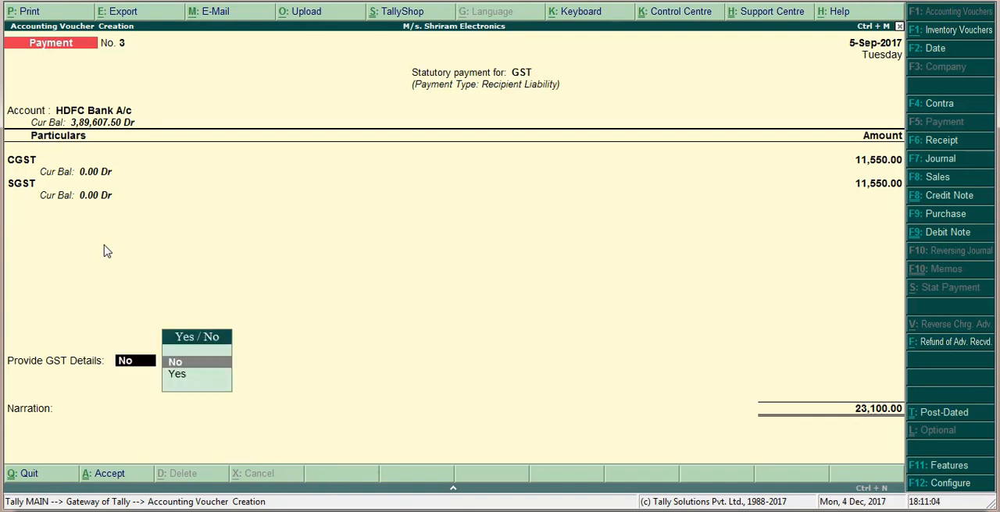
key(Down)
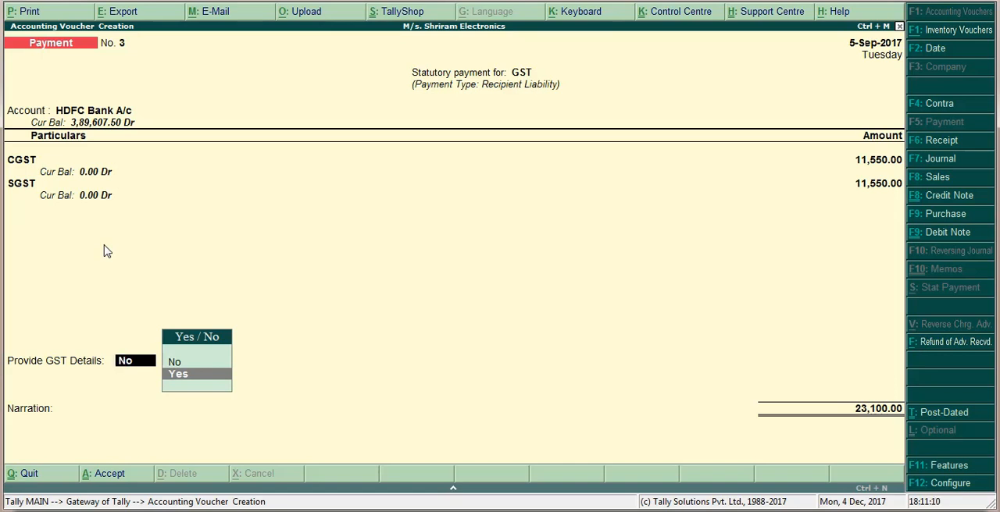
key(Return)
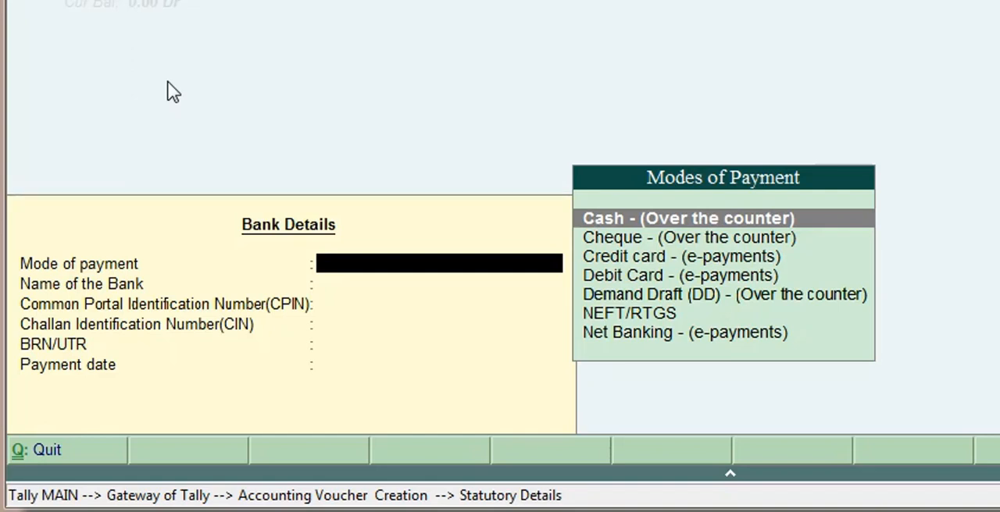
Set the mode of payment in the bank details to Cash - (Over the counter).
key(Down)
key(Down)
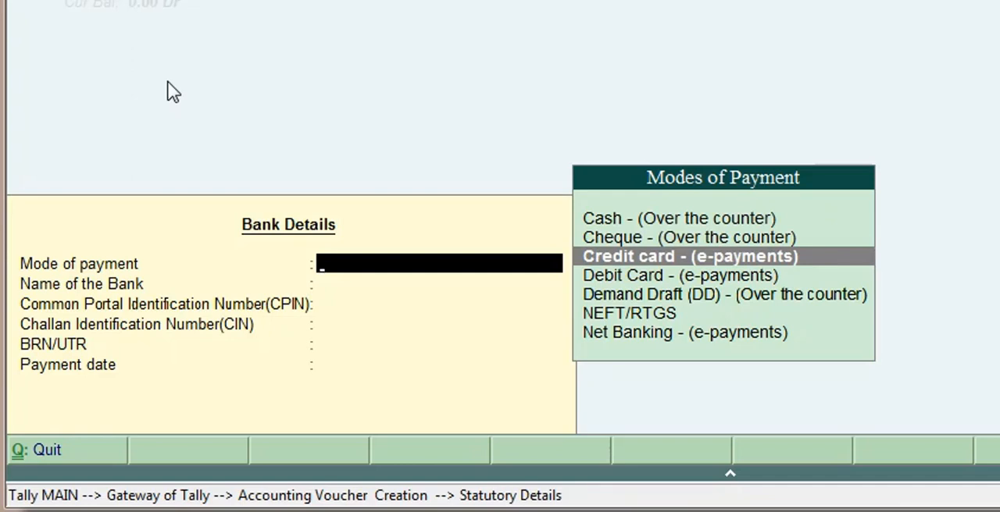
key(Down)
key(Down)
key(Down)
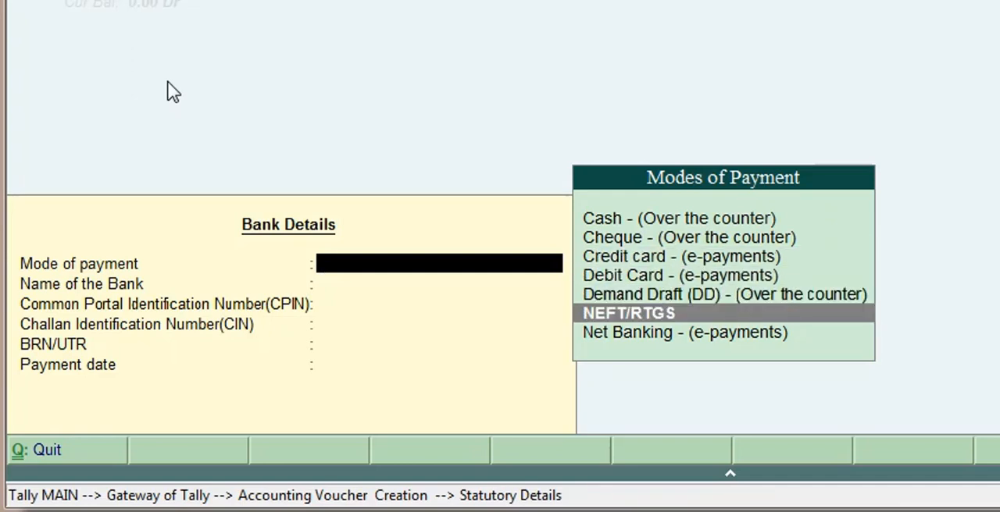
key(Up)
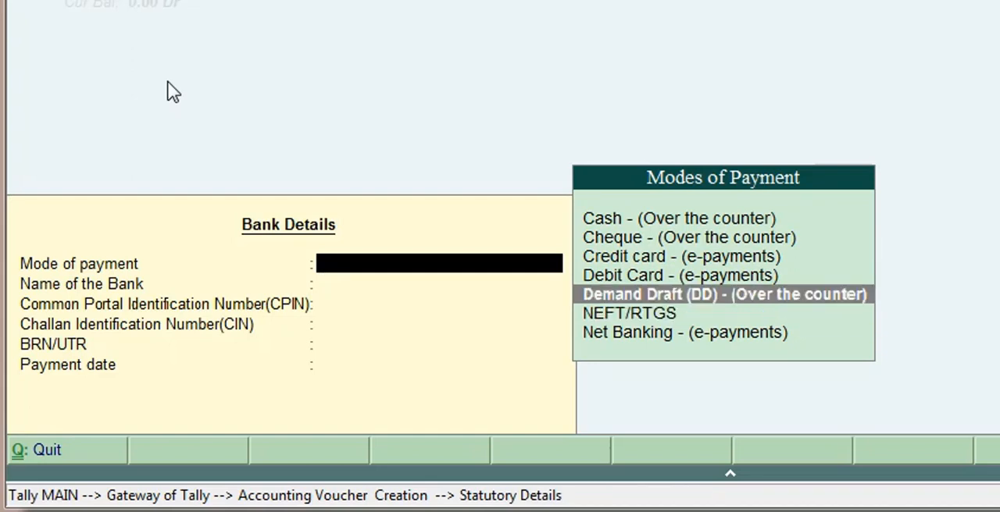
key(Up)
key(Up)
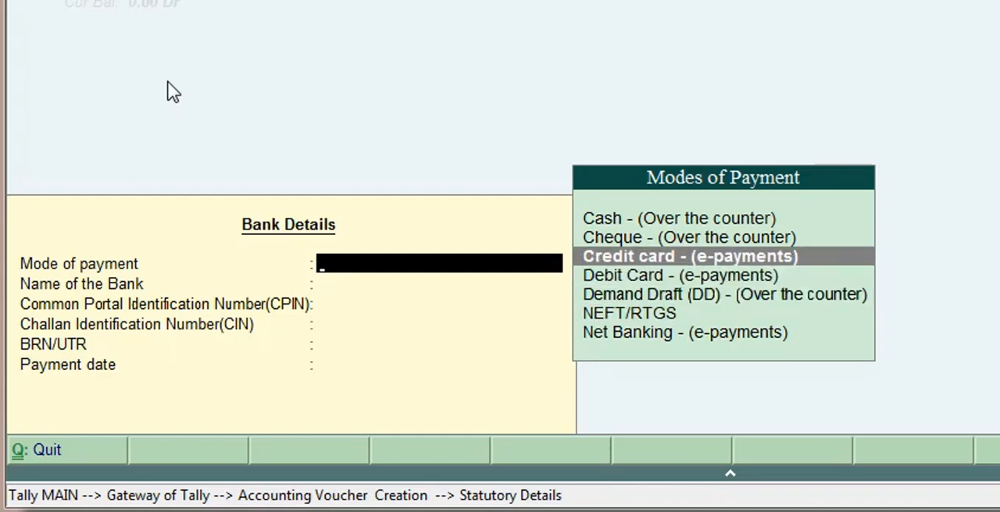
key(Up)
key(Up)
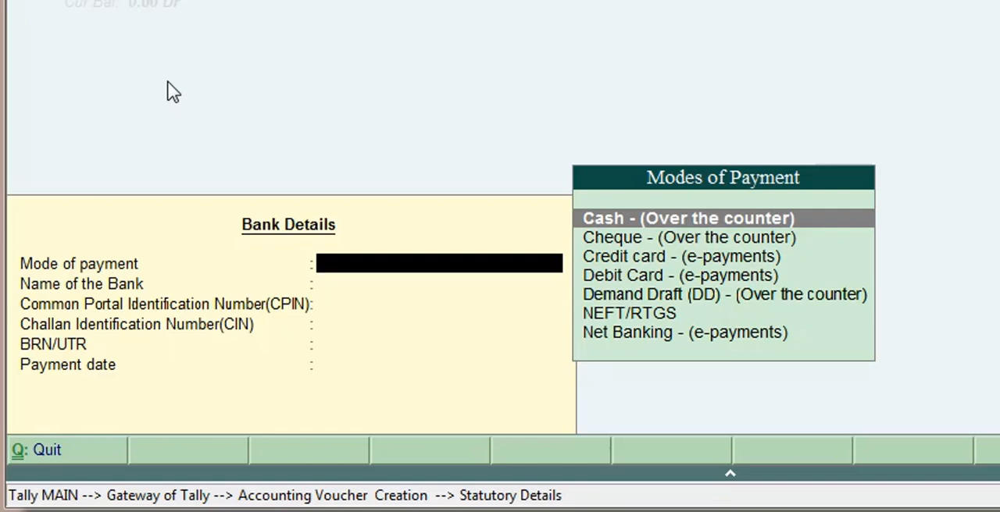
key(Return)
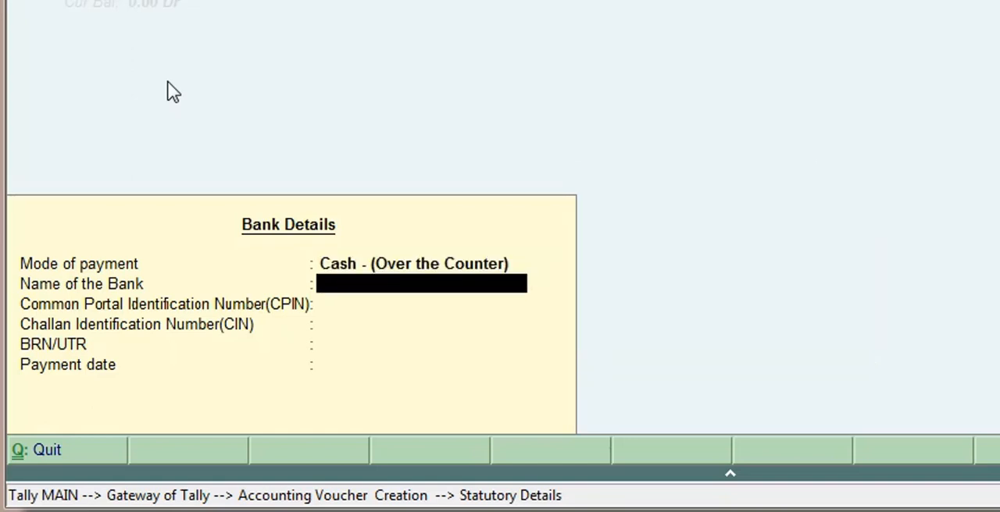
Enter HDFC Bank as the name of the bank in the bank details.
text(HDFCB)
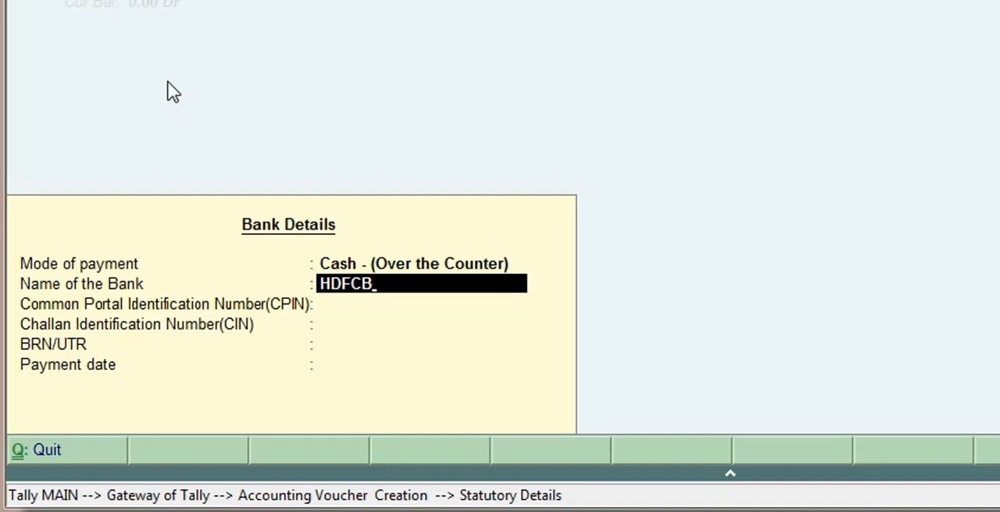
key(BackSpace)
text(Bank)
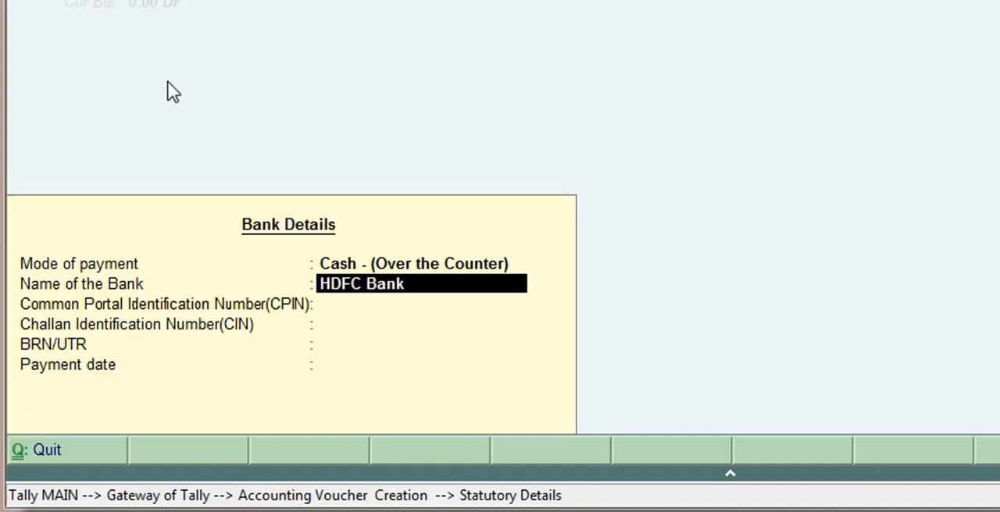
key(Return)
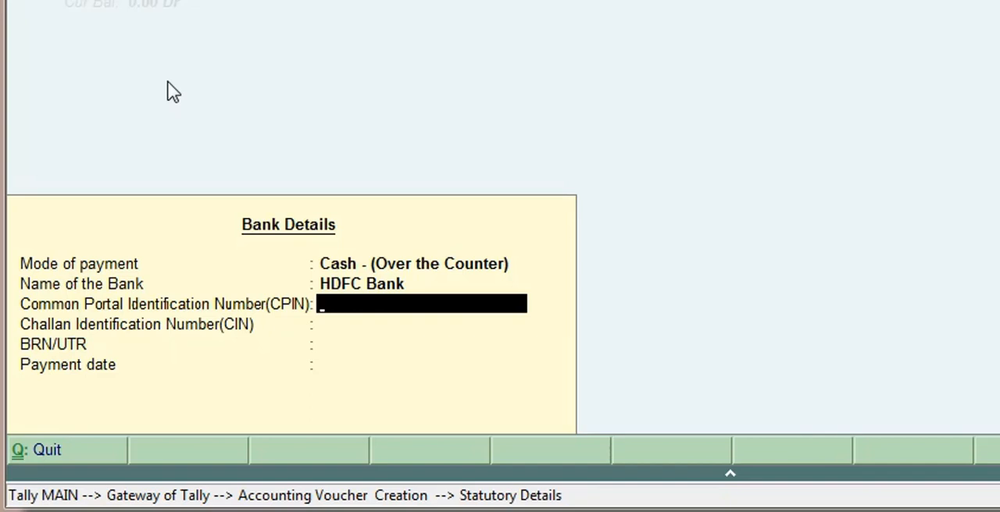
Leave the CPIN blank, enter the Challan Identification Number (CIN), and skip the BRN/UTR field.
key(Return)
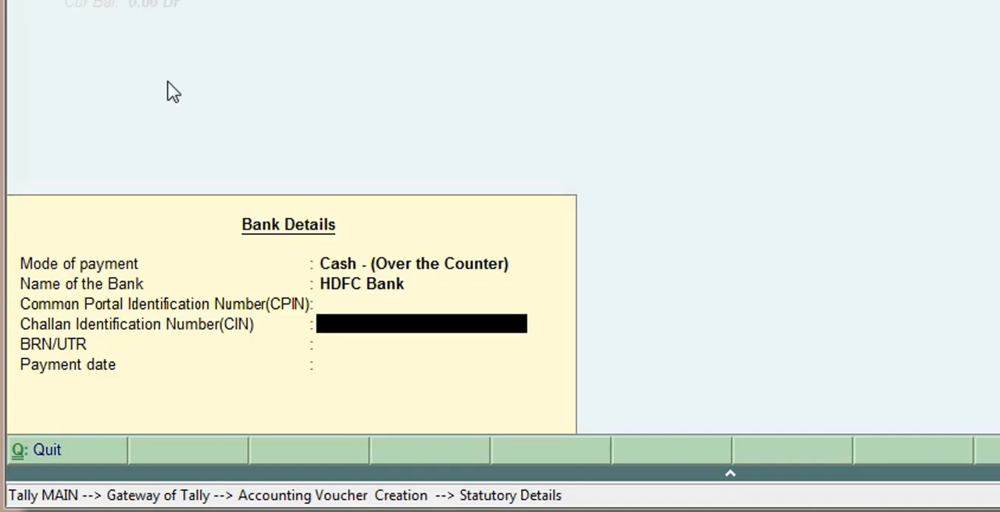
text(475369)
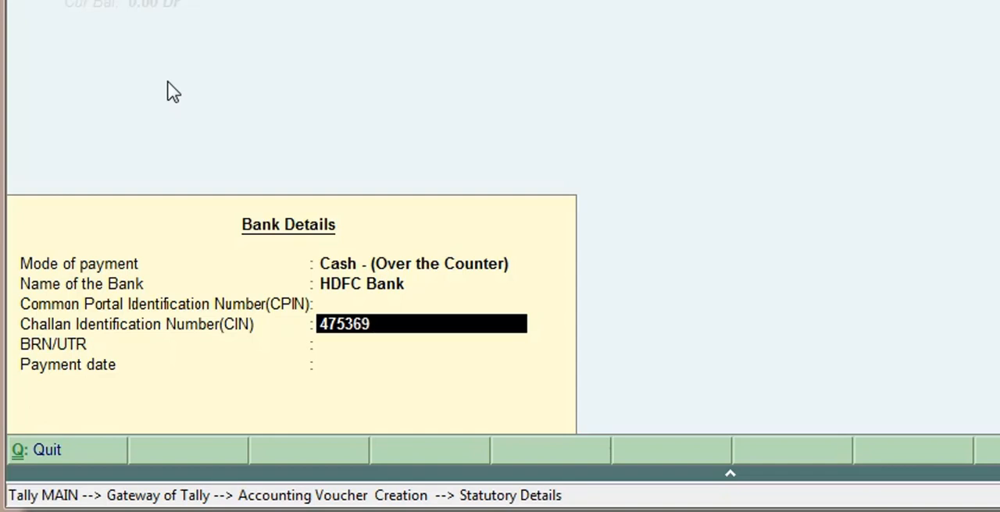
text(0)
key(Return)
key(Return)
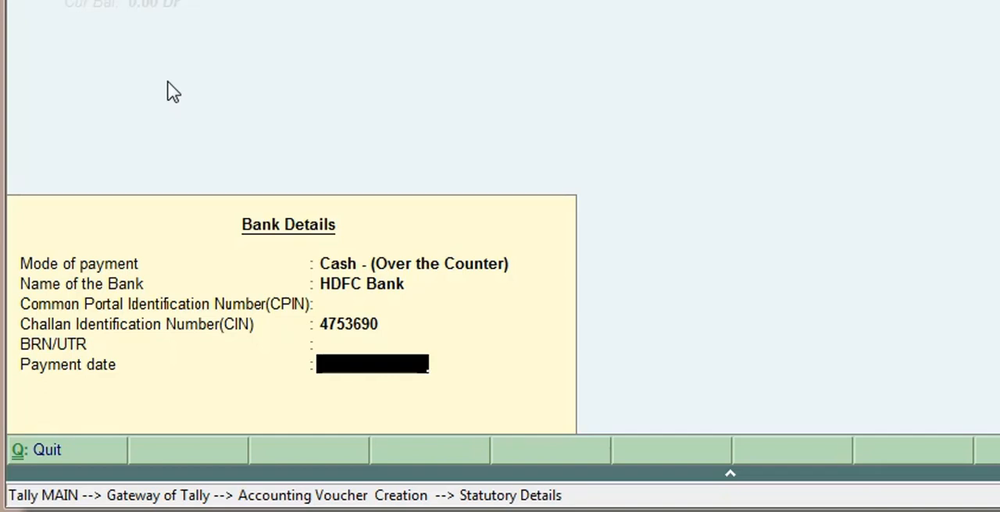
Set the payment date in the bank details to 7.9.2017 and complete the statutory details.
text(7.9.2017)
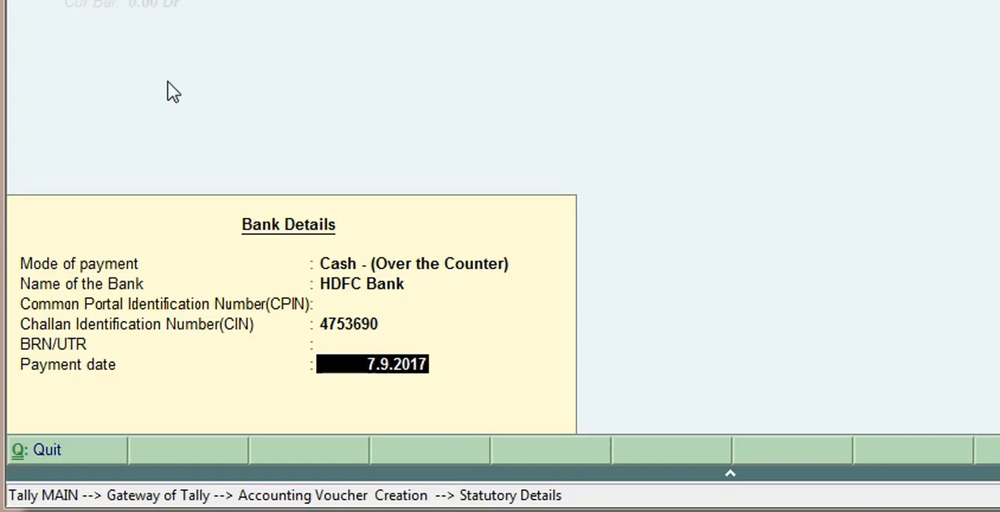
key(Return)
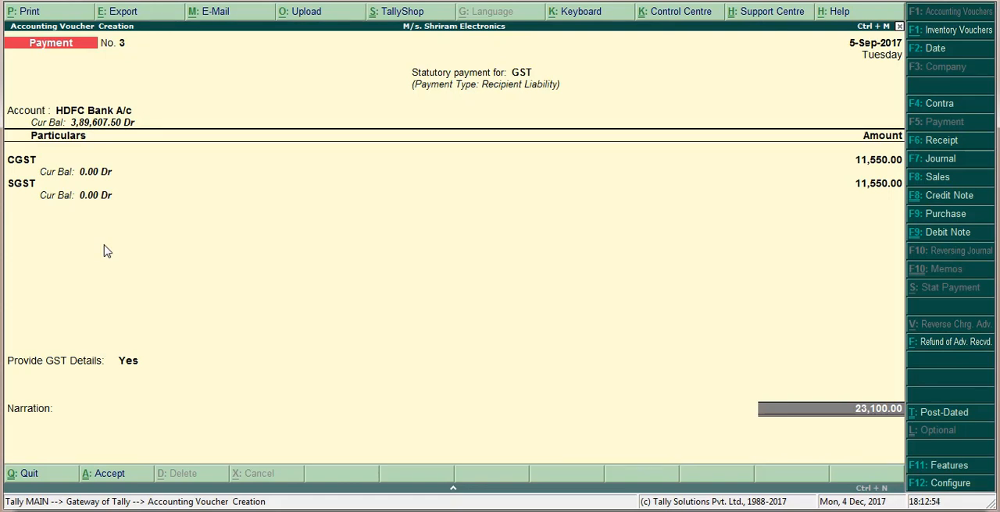
Change the payment voucher's date to 7.9.17.
key(F2)
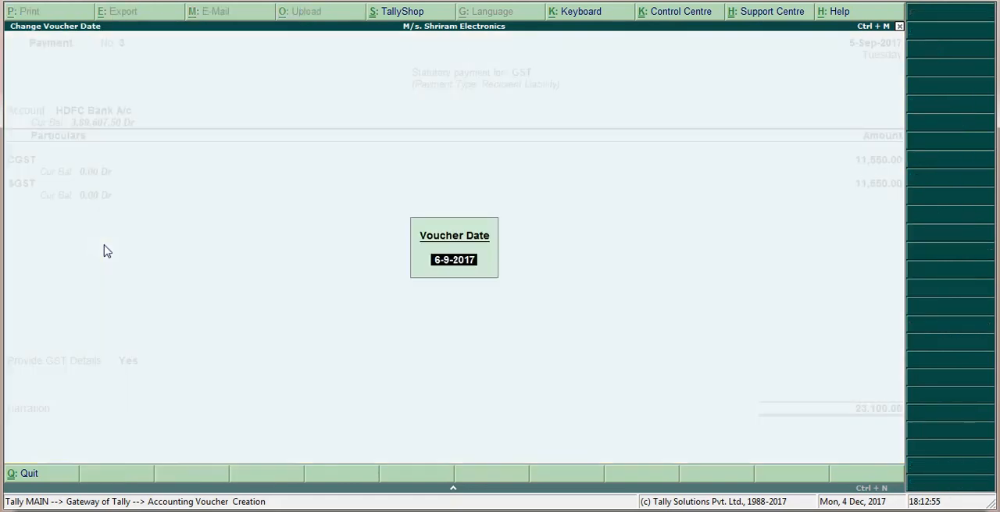
text(7.)
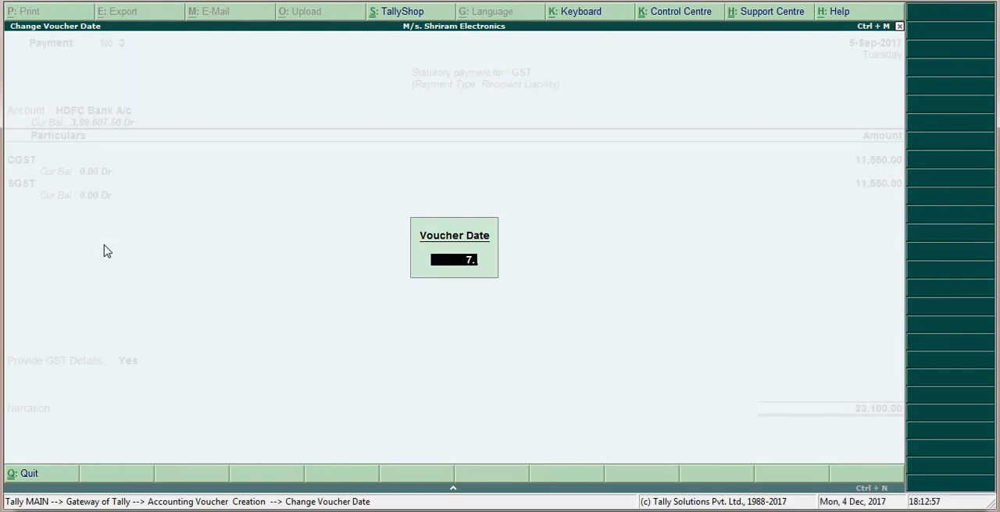
text(9.17)
key(Return)
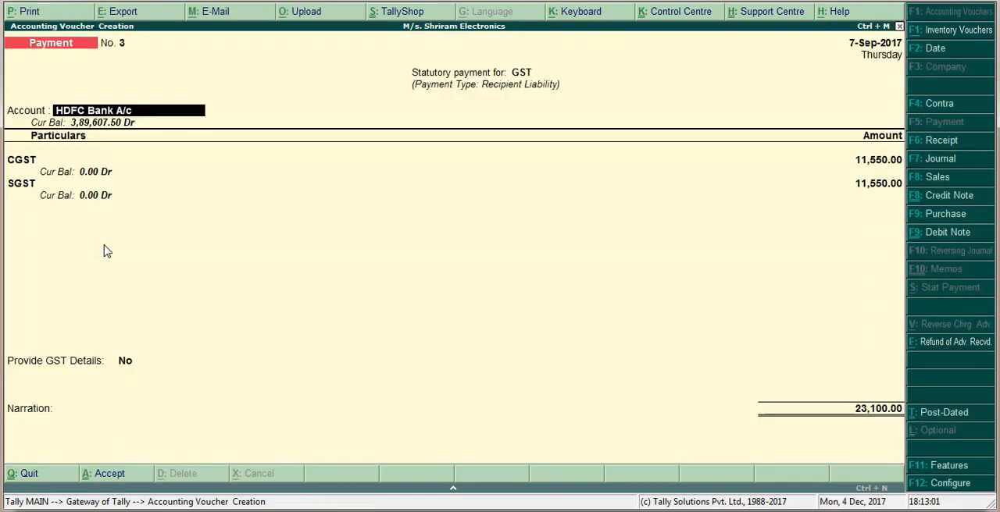
Keep the HDFC Bank account and the CGST and SGST entries, and set Provide GST Details to Yes again.
key(Return)
key(Return)
key(Return)
key(Return)
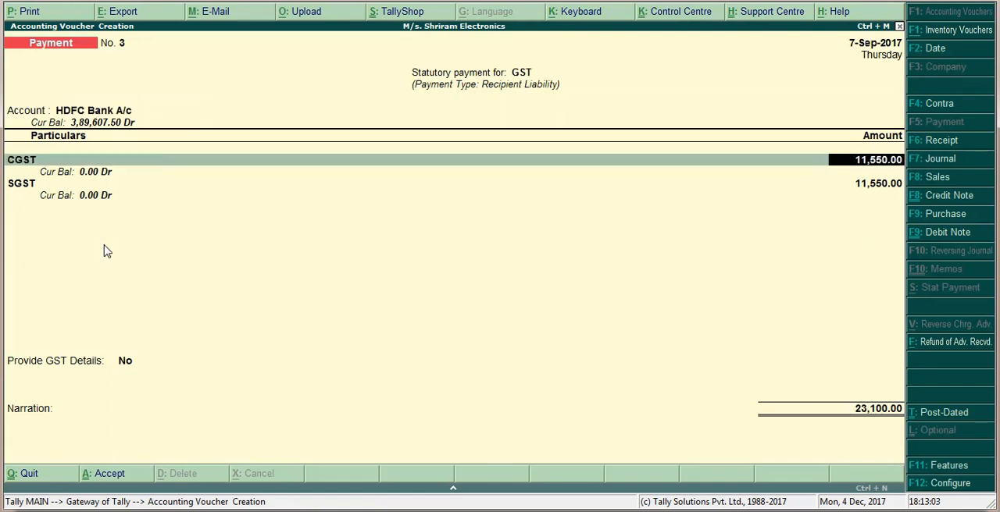
key(Return)
key(Return)
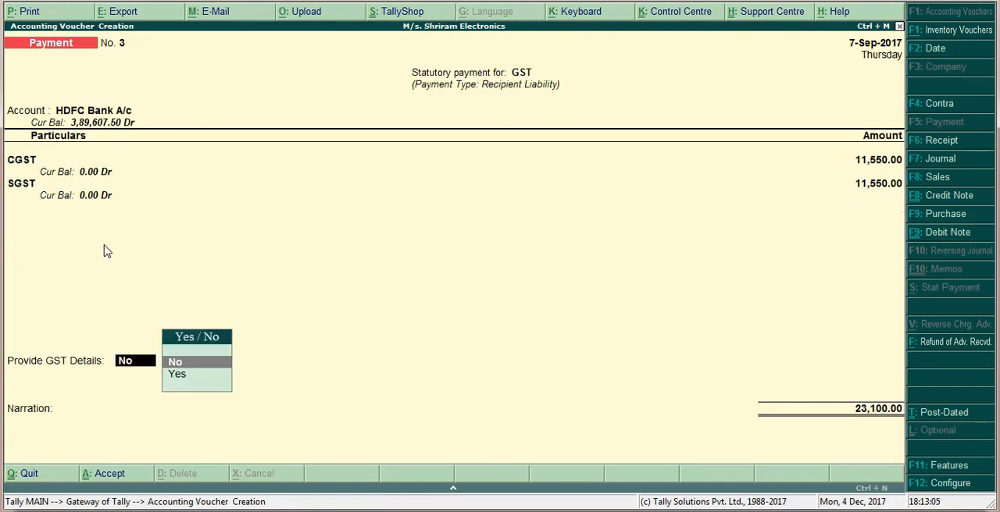
key(y)
Accept the existing bank details, from mode of payment through payment date, without changes.
key(Return)
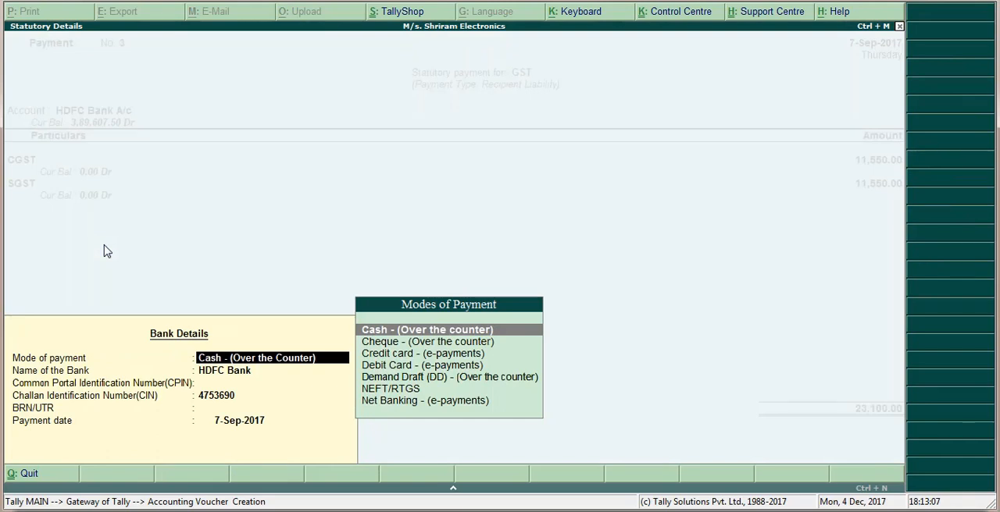
key(Return)
key(Return)
key(Return)
key(Return)
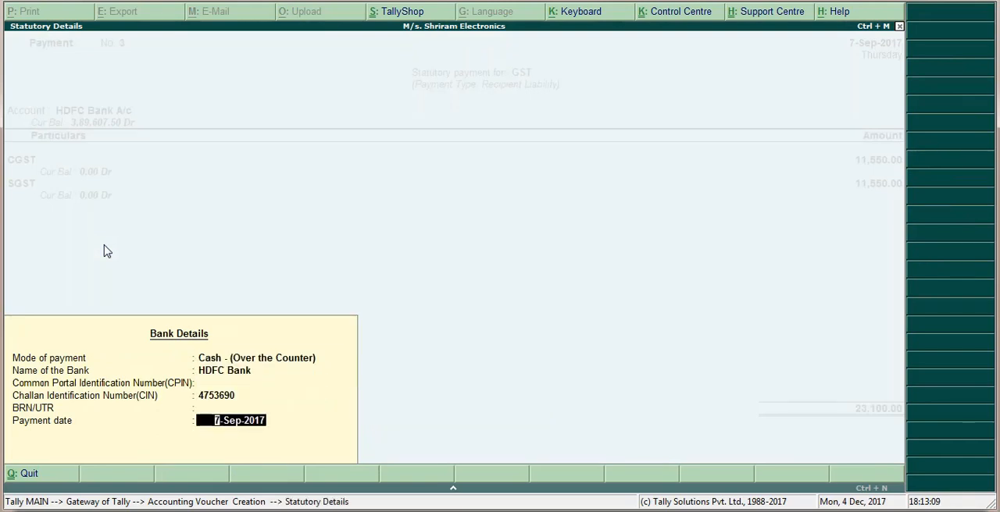
key(Return)
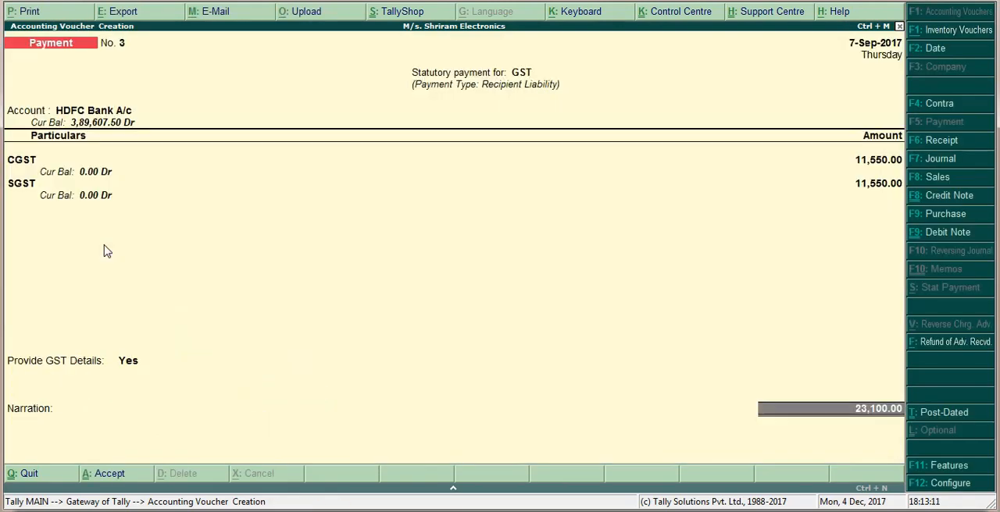
Proceed to the bank allocations for HDFC Bank A/c and set the transaction type to Others.
key(Return)
key(Return)
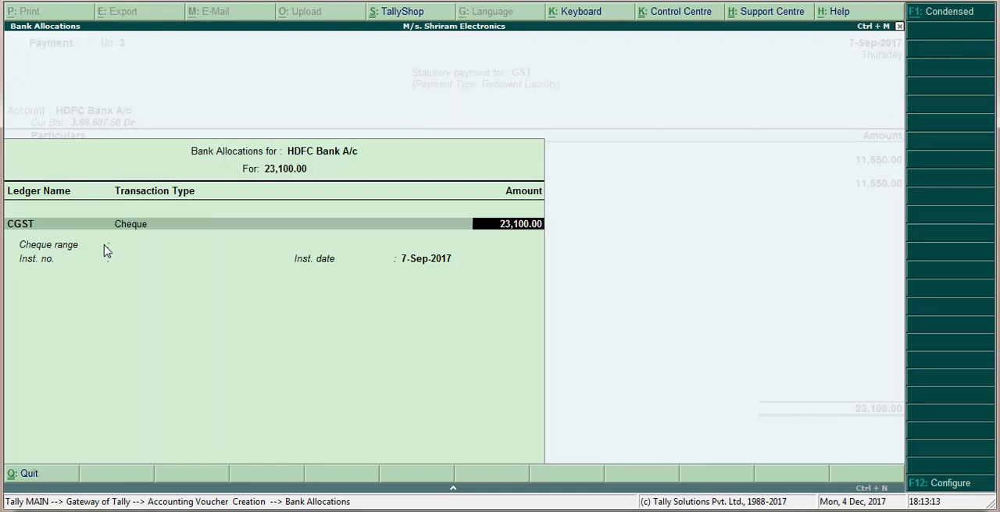
key(BackSpace)
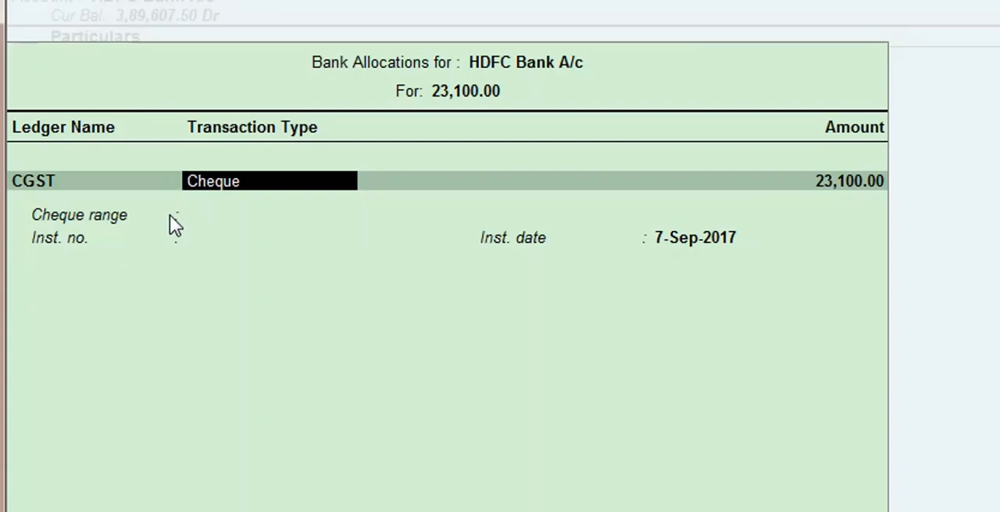
text(o)
key(Return)
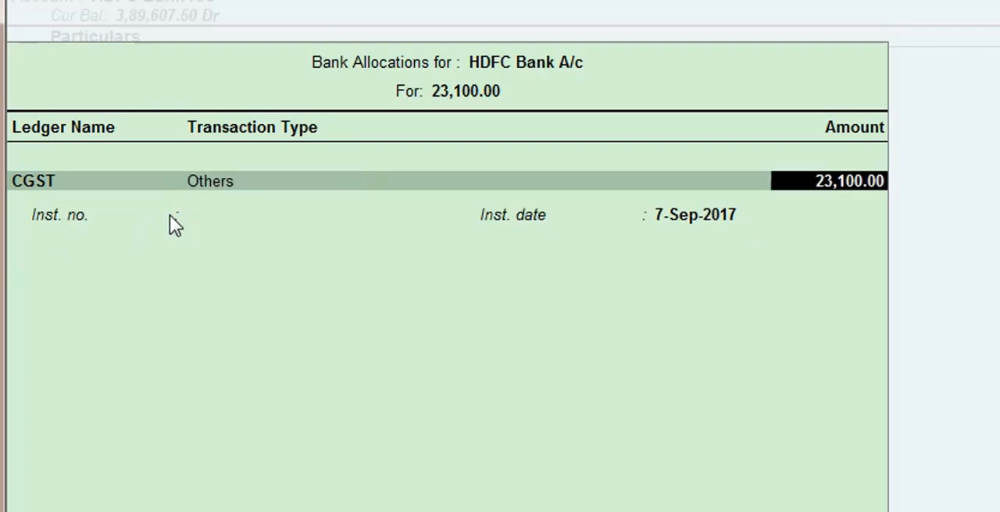
Leave the instrument number and narration blank, keep the instrument date, and save the payment voucher.
key(Return)
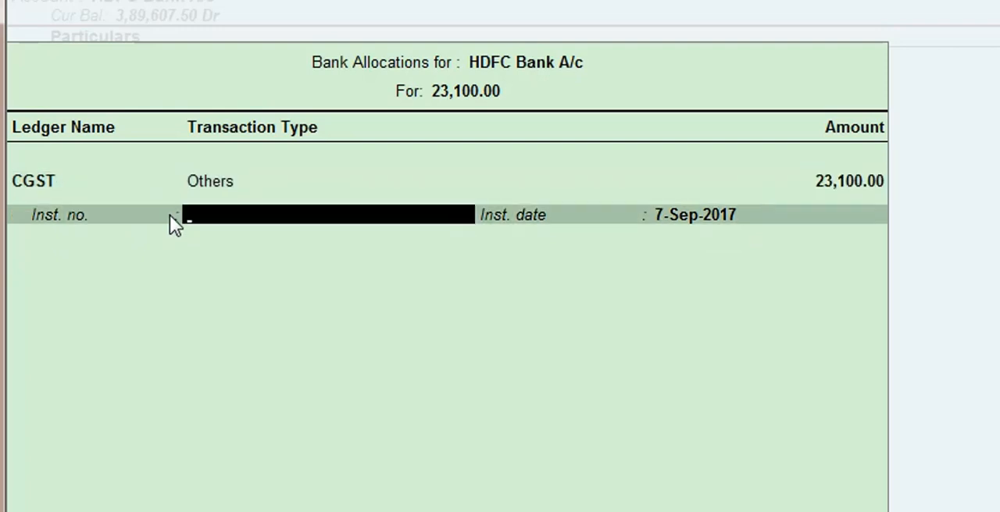
key(Return)
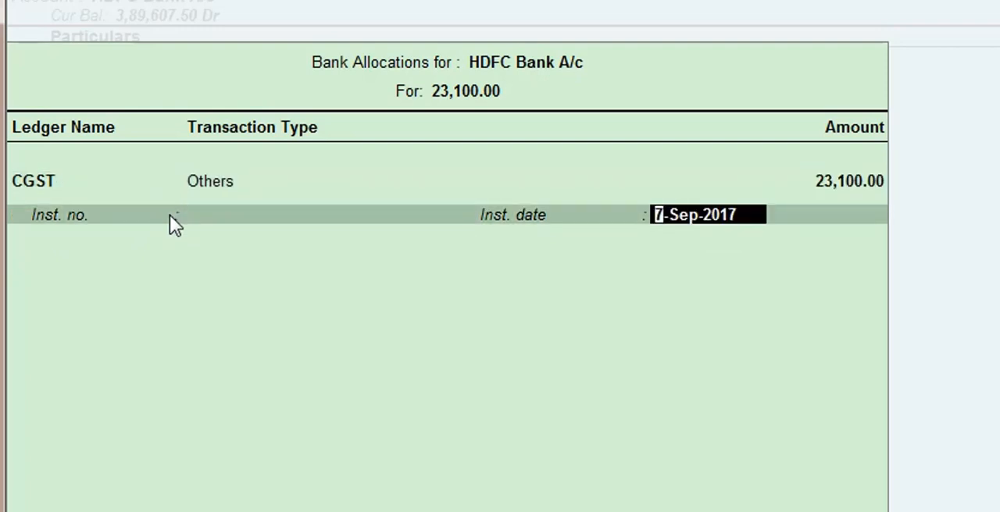
key(Return)
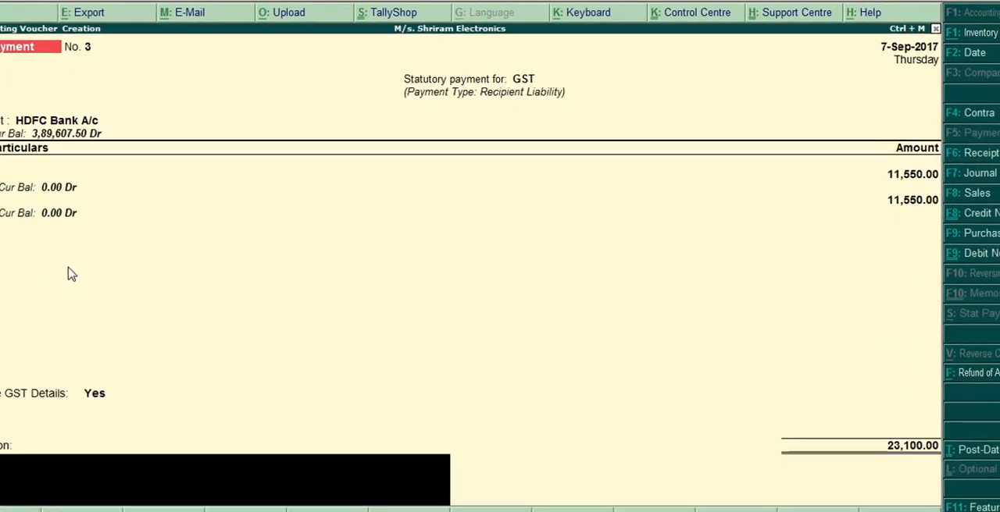
key(Return)
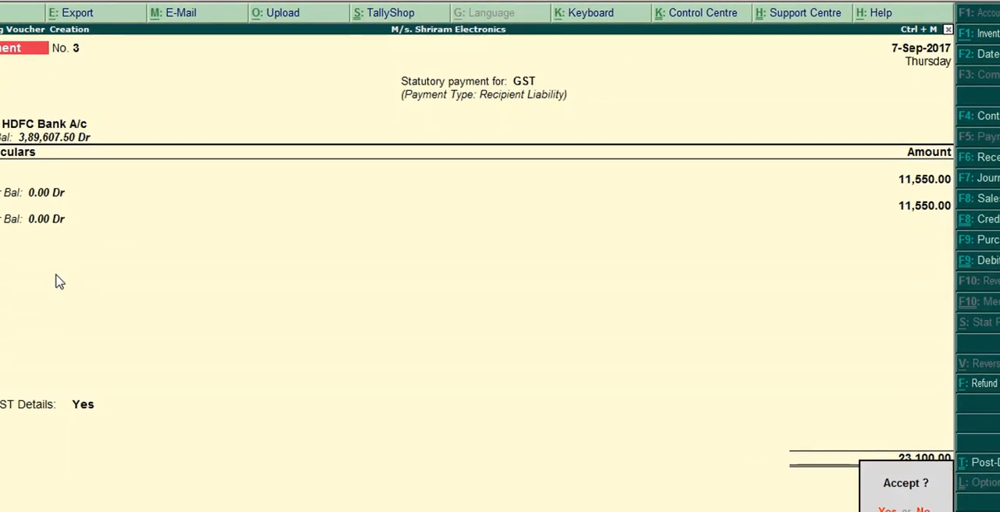
key(Return)
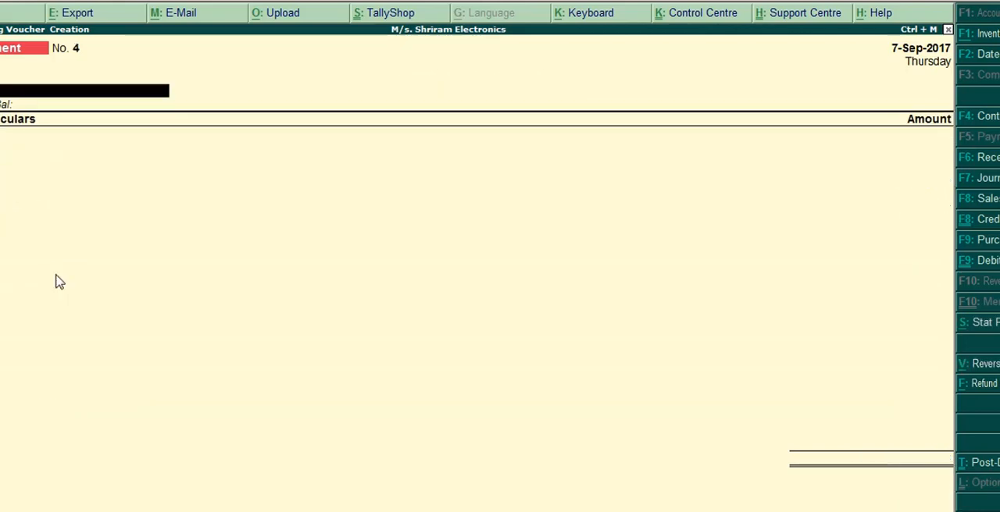
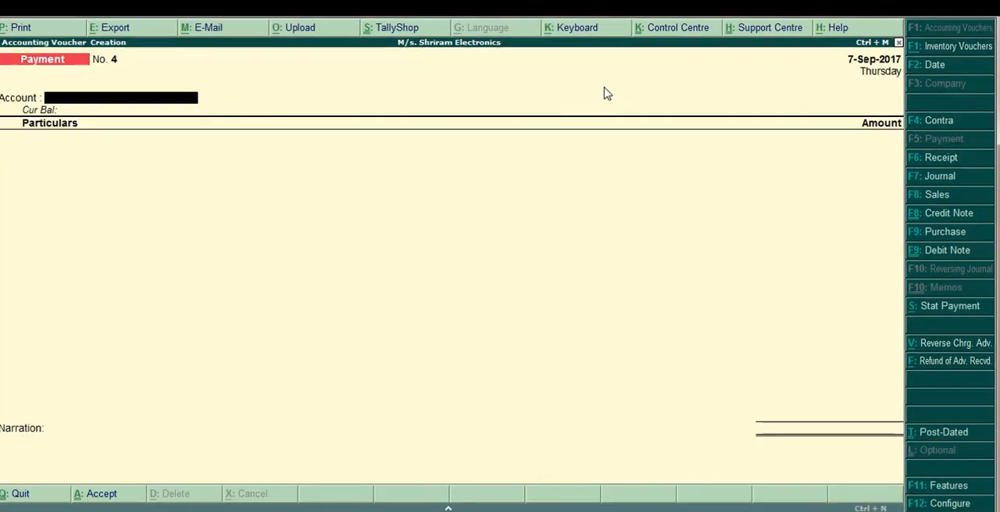
Start a journal voucher with a GST statutory adjustment and set its nature of adjustment to Increase of Input Tax Credit.
key(F7)
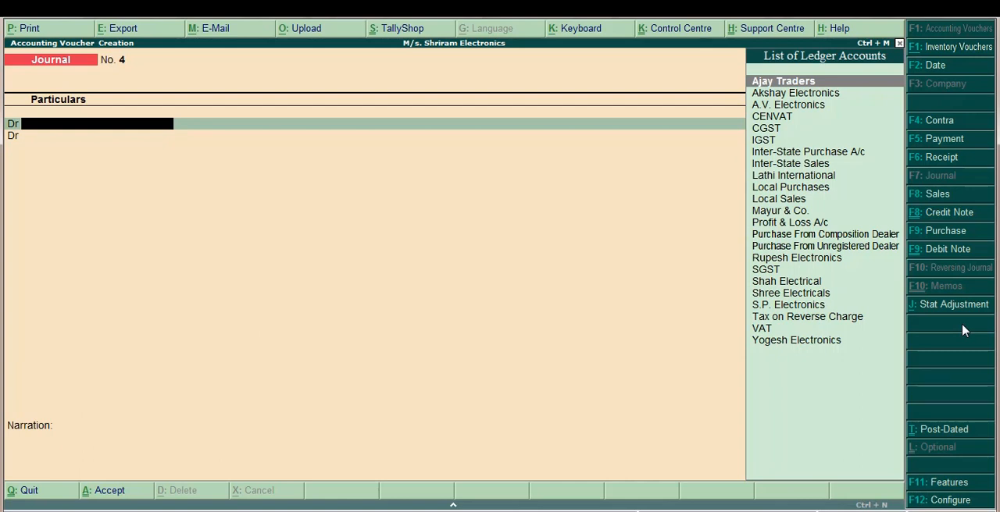
key(alt+j)
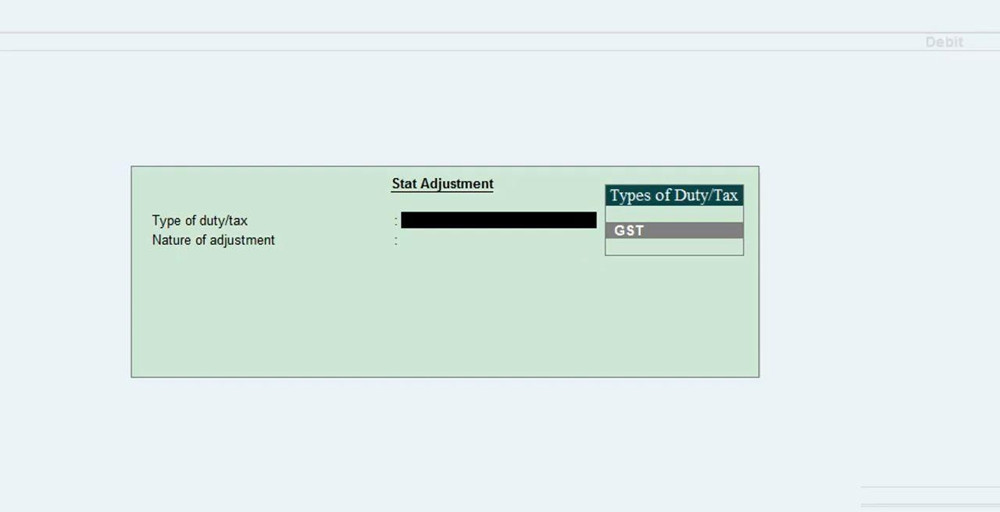
key(Return)
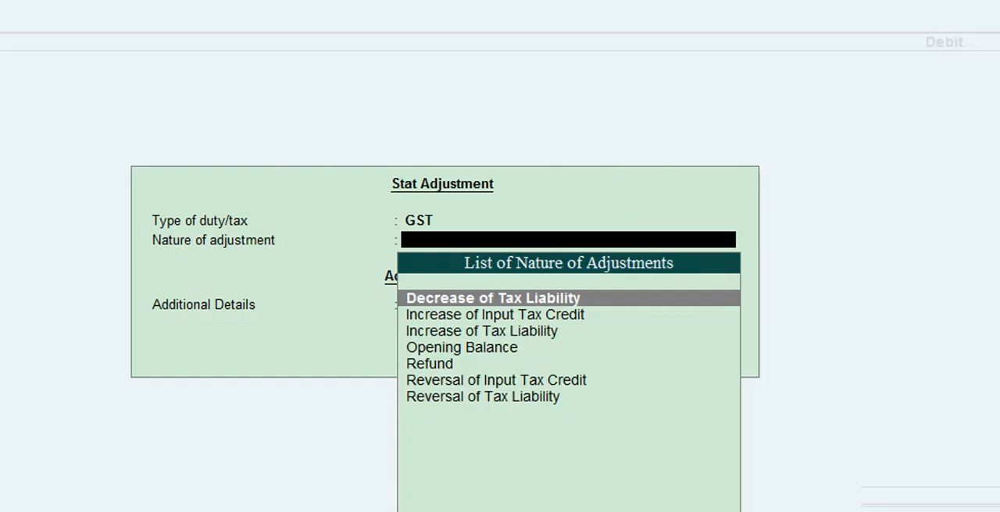
key(Down)
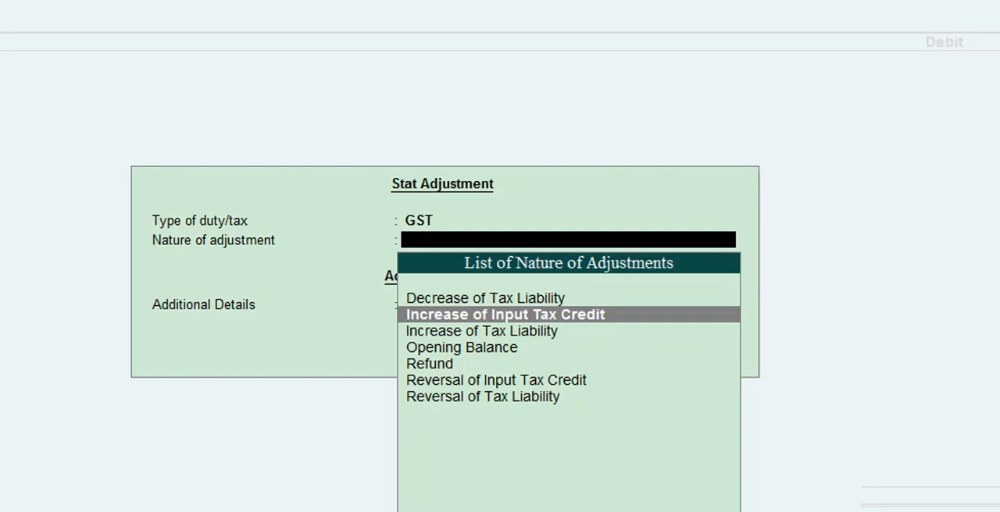
key(Return)
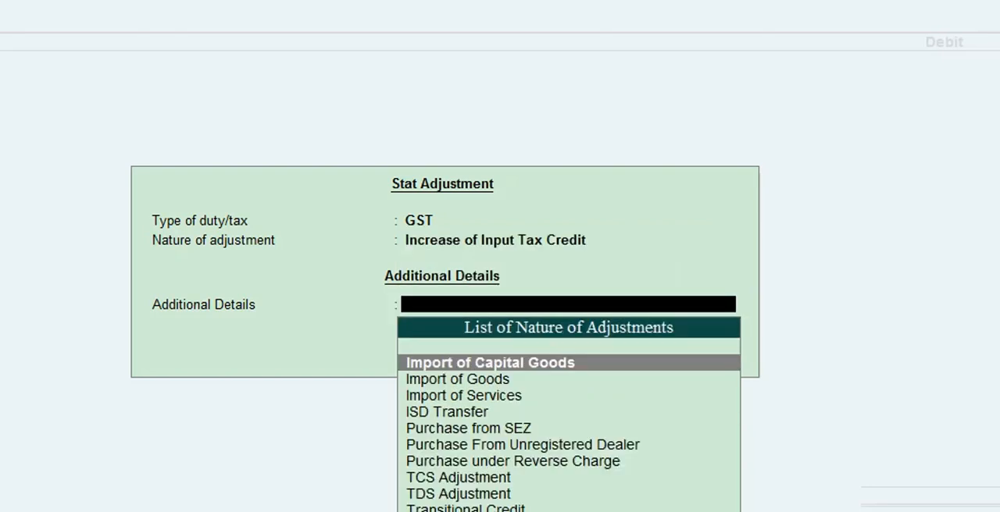
Set the adjustment's additional details to Purchase under Reverse Charge and return to the journal entry.
key(Down)
key(Down)
key(Down)
key(Down)
key(Down)
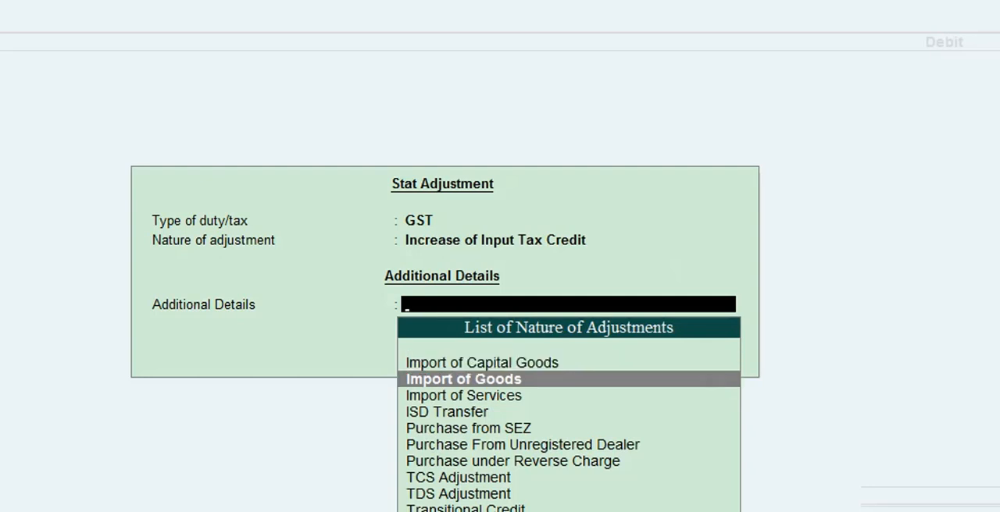
key(Down)
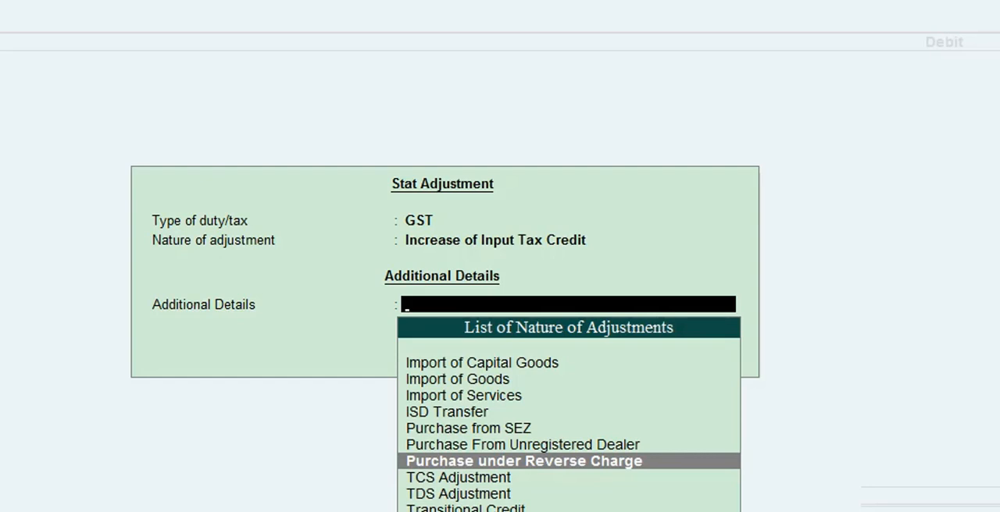
key(Return)
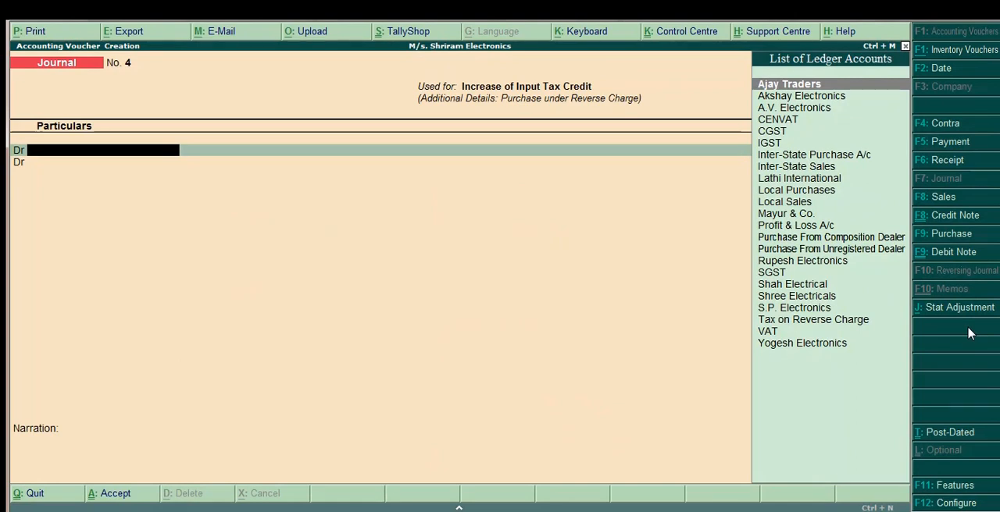
Debit the CGST ledger with 11,550, keeping the GST rate at 0 % and the taxable value blank.
text(Cgs)
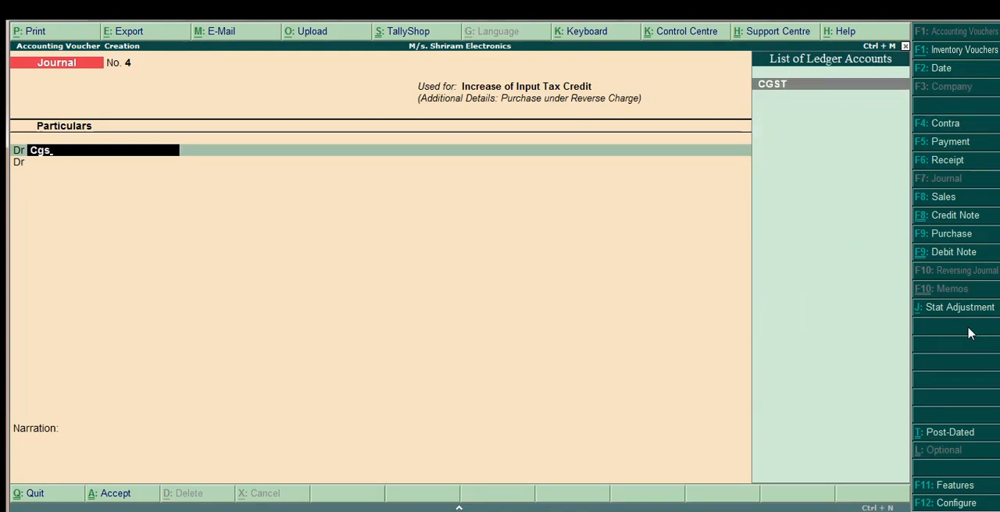
key(Return)
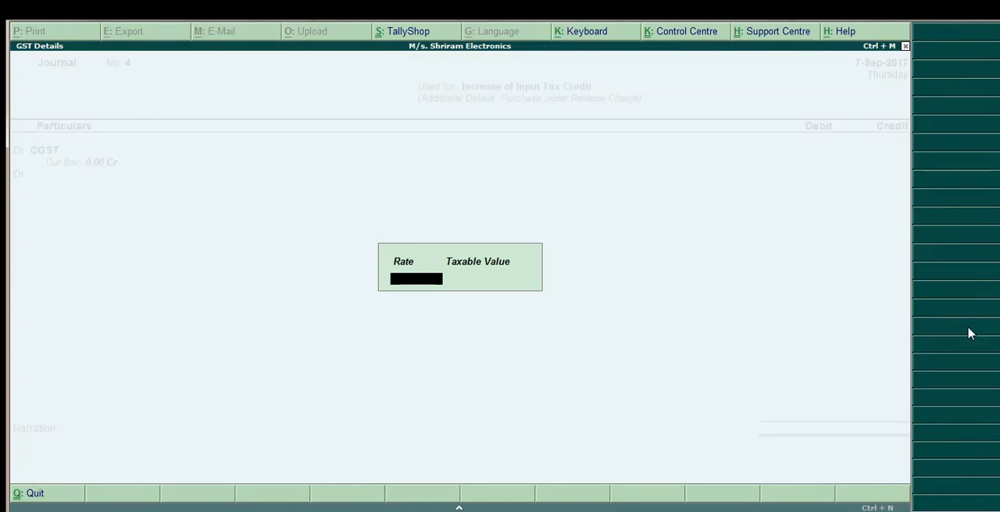
key(Return)
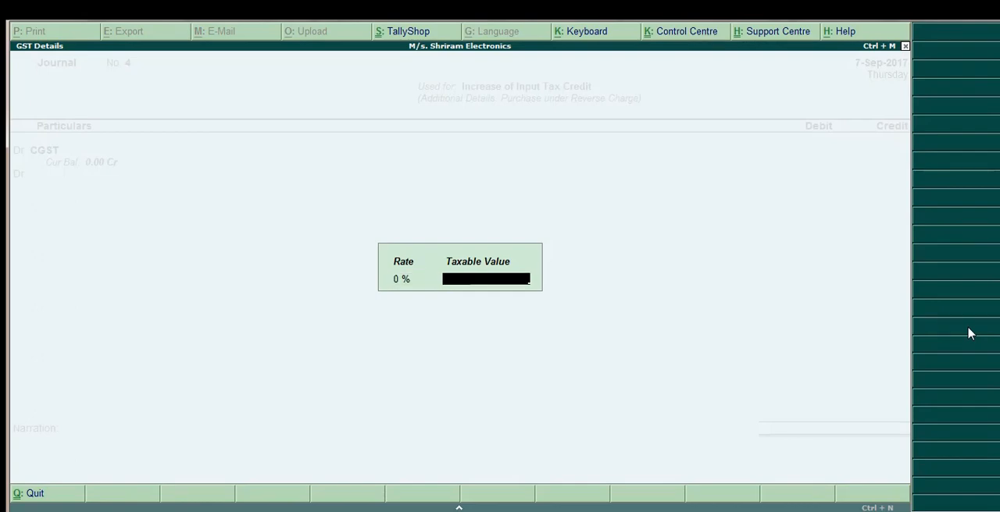
key(Return)
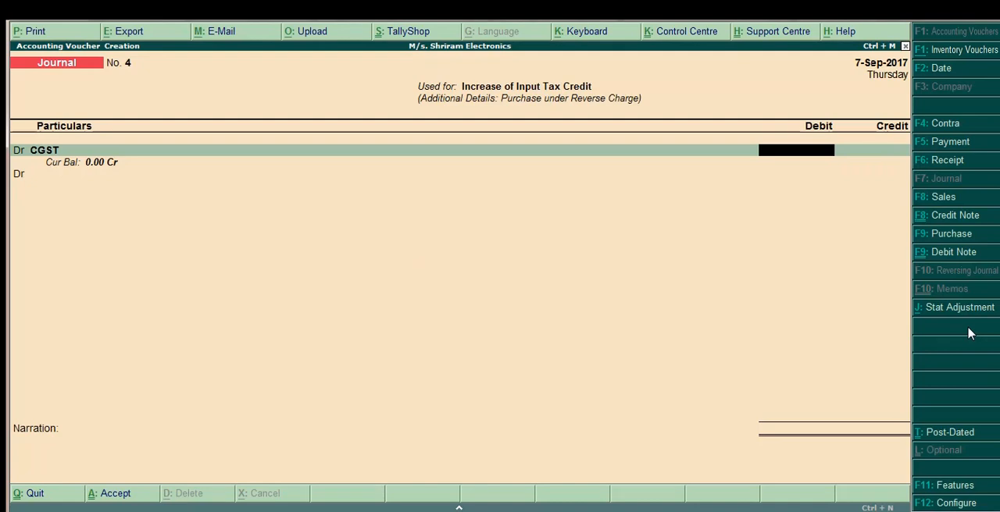
text(11550)
key(Return)
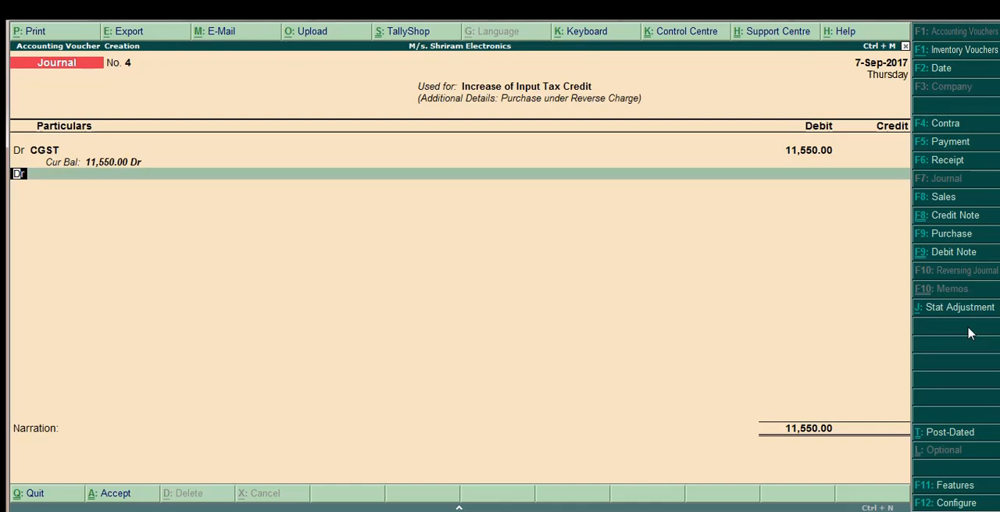
Debit the SGST ledger with 11,550, keeping the GST rate at 0 % and the taxable value blank.
key(Return)
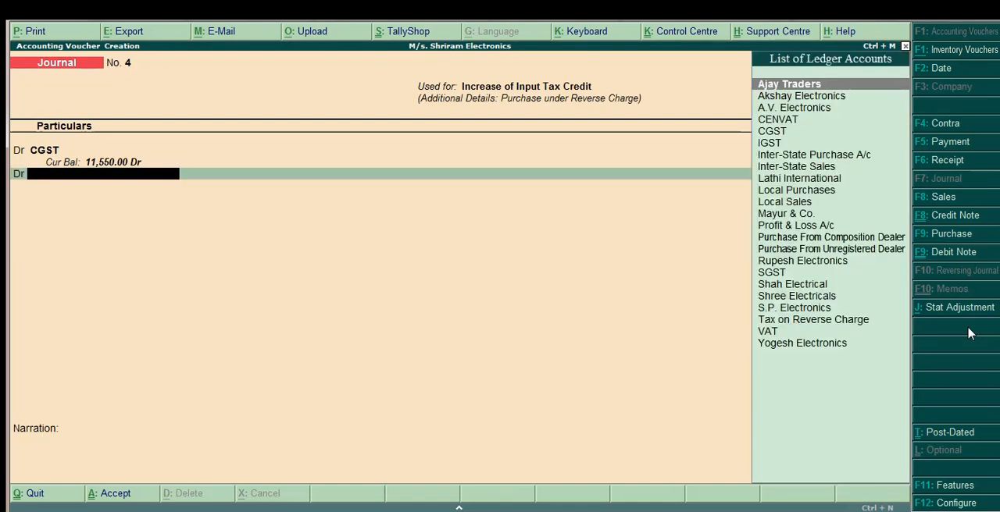
text(Sg)
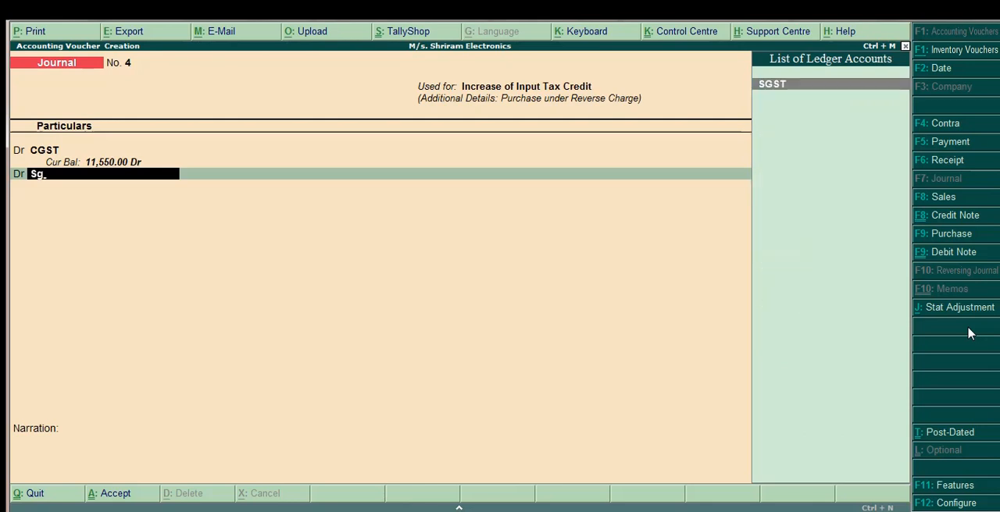
key(Return)
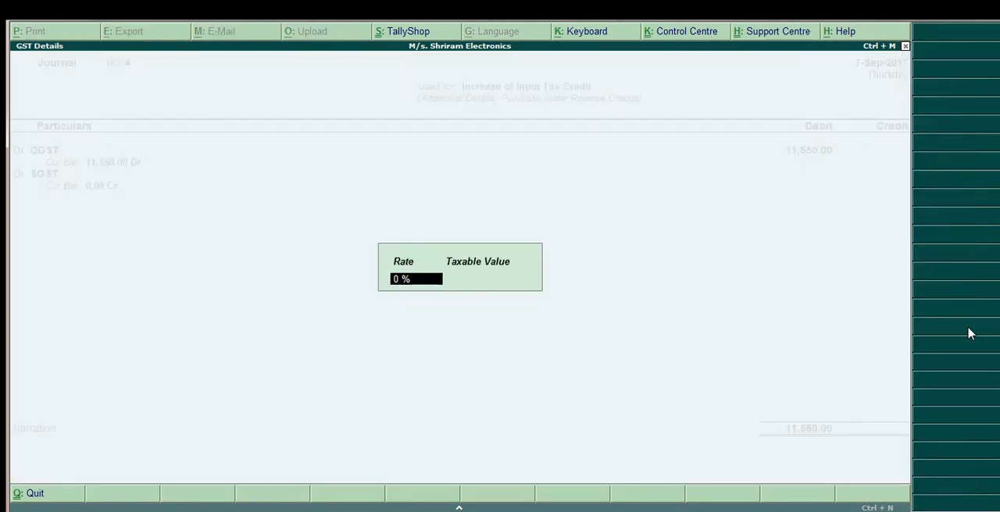
key(Return)
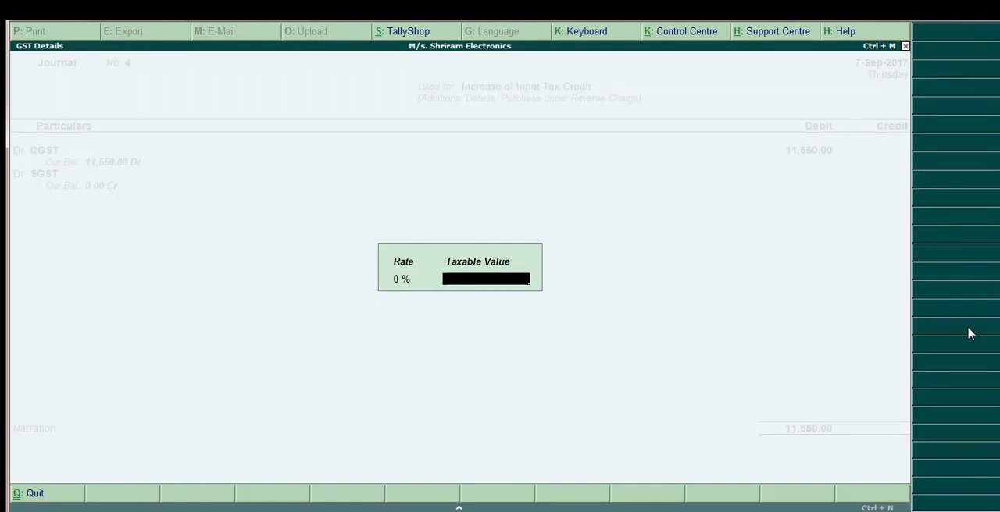
key(Return)
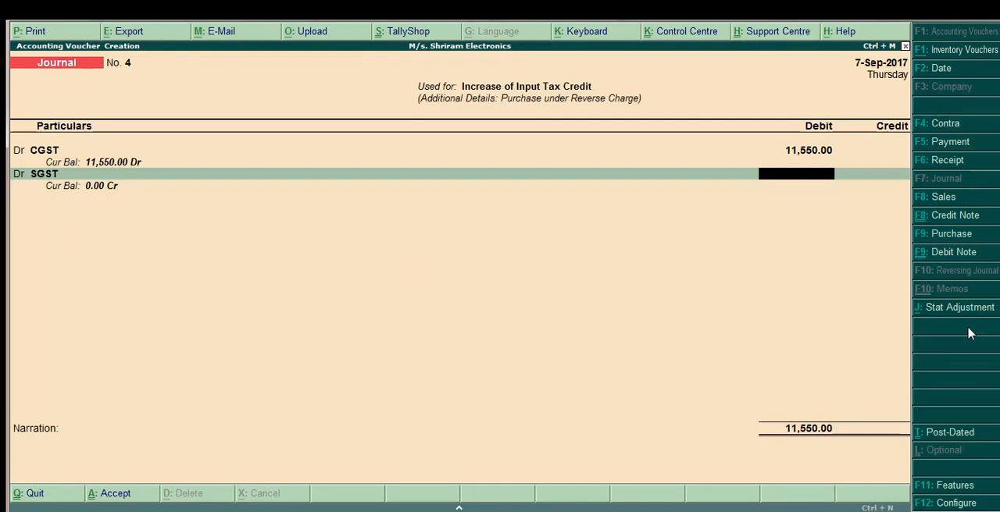
text(11,550)
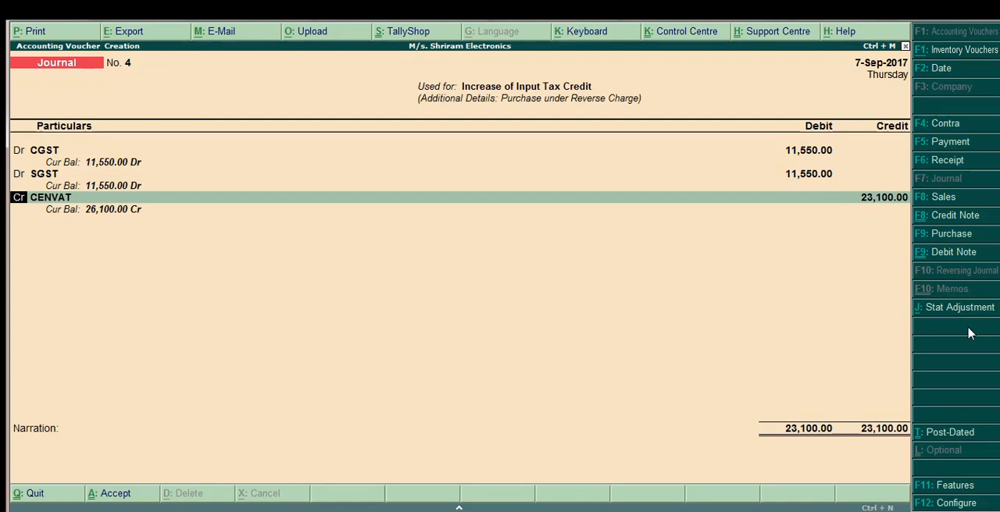
Replace CENVAT with Tax on Reverse Charge as the 23,100 credit entry, leave the narration blank and save the journal.
key(Return)
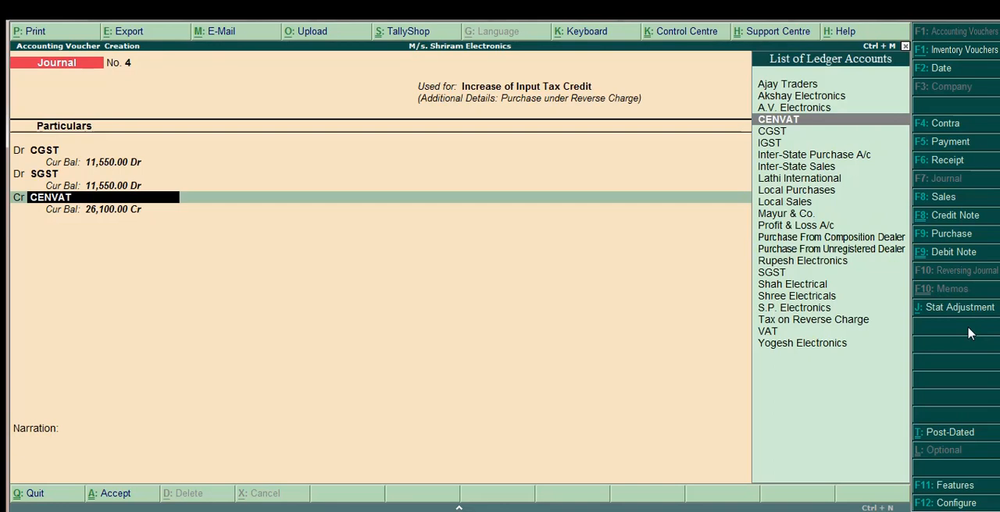
text(Tax)
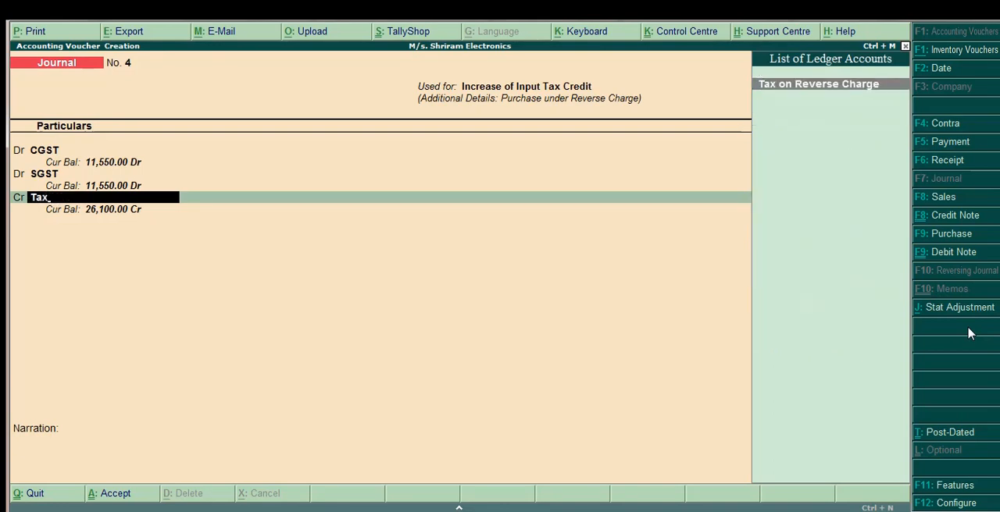
key(Return)
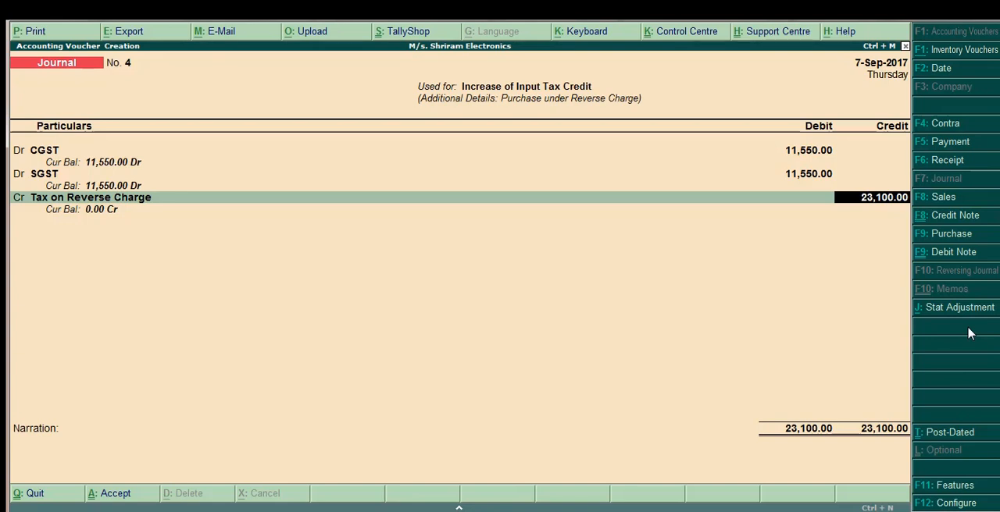
key(Return)
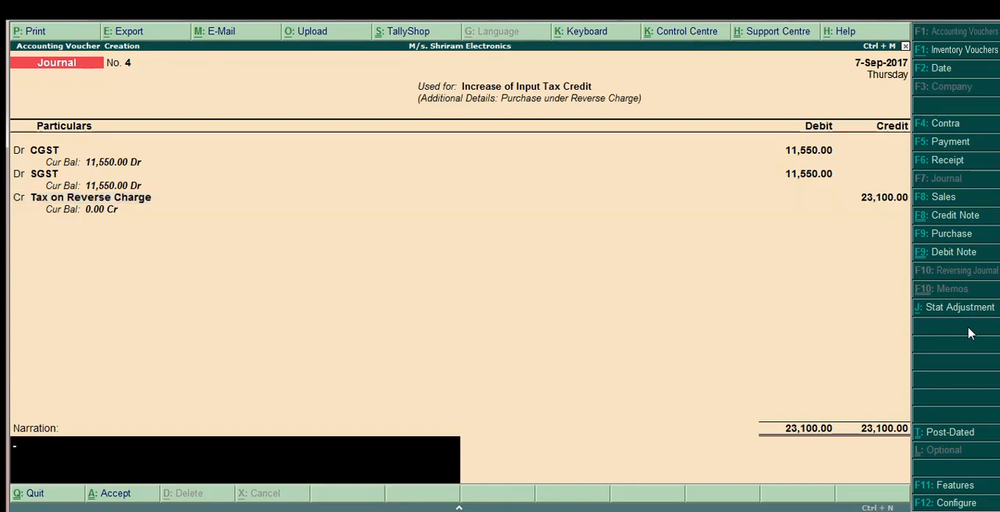
key(Return)
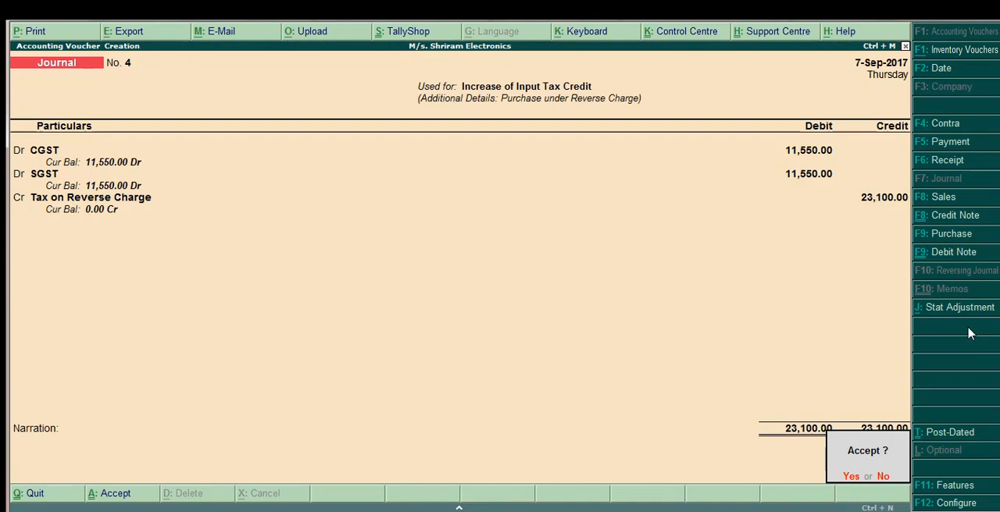
key(Return)
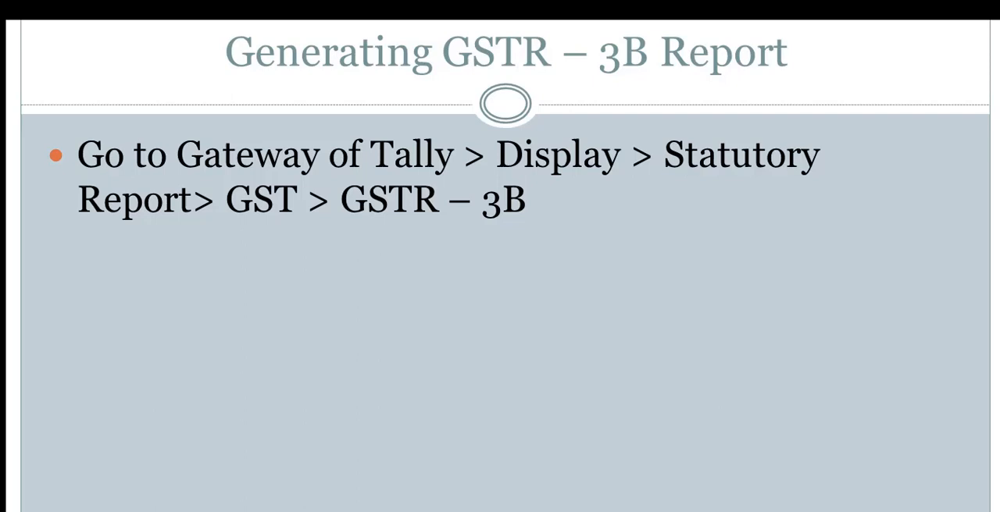
Switch to Tally.ERP 9 and bring up the list of display reports.
key(alt+Tab)
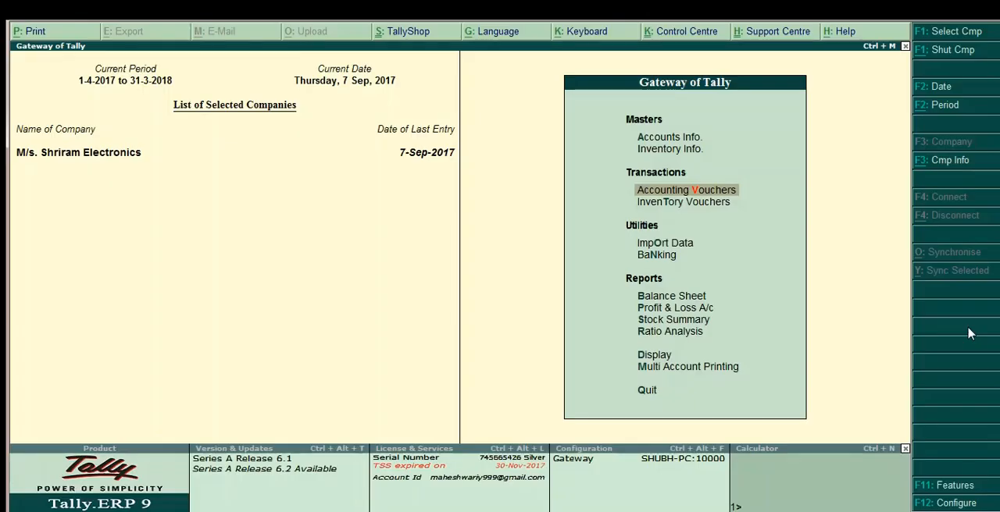
key(Down)
key(Down)
key(Down)
key(Down)
key(Down)
key(Down)
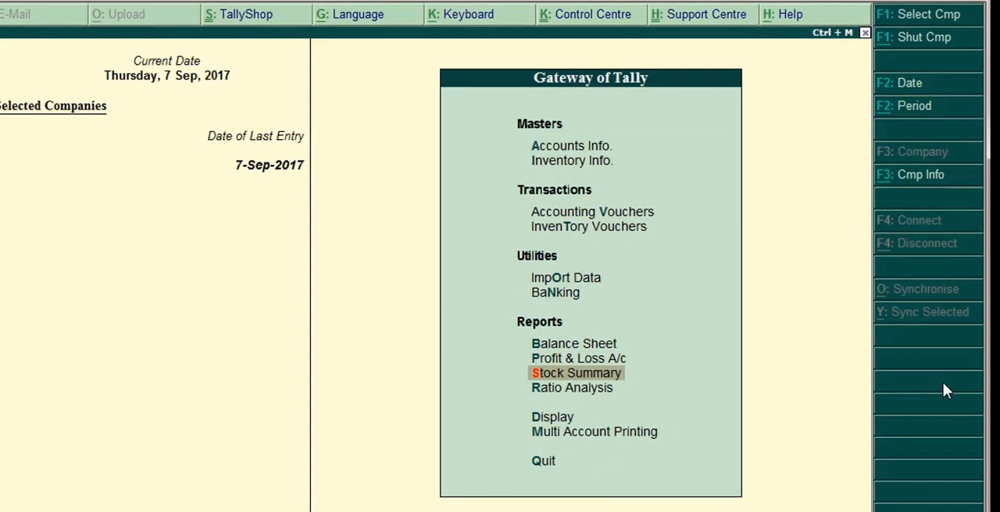
key(Down)
key(Down)
key(Return)
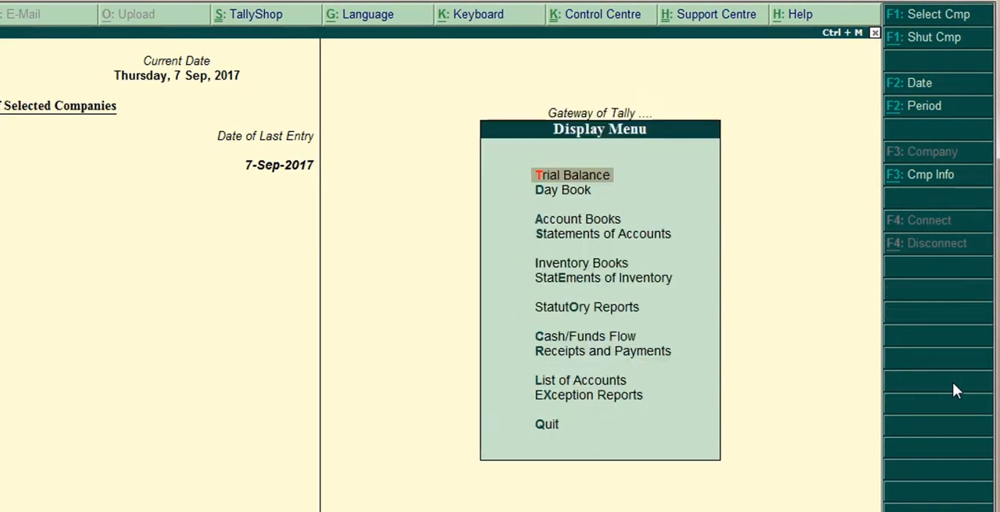
Open the GSTR-3B report from the GST statutory reports.
key(Down)
key(Down)
key(Down)
key(Down)
key(Down)
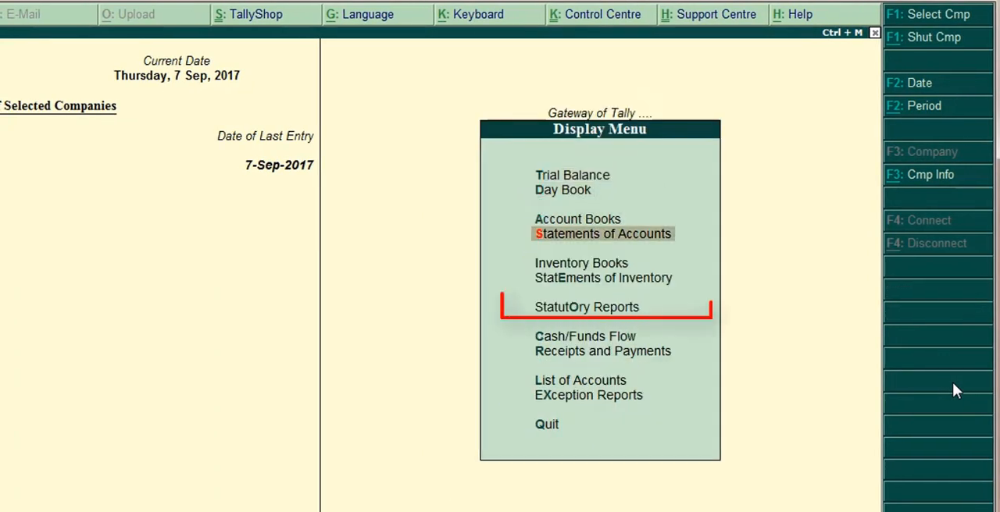
key(Down)
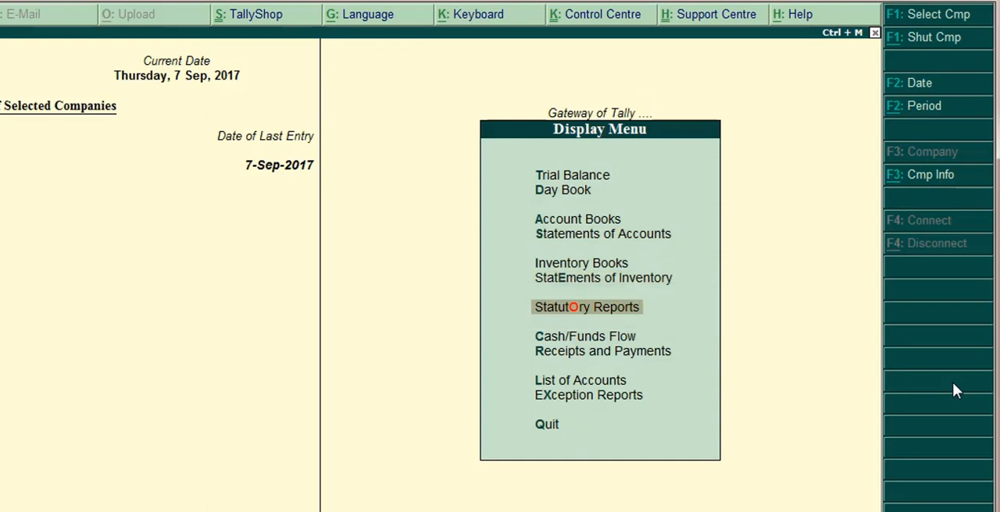
key(Return)
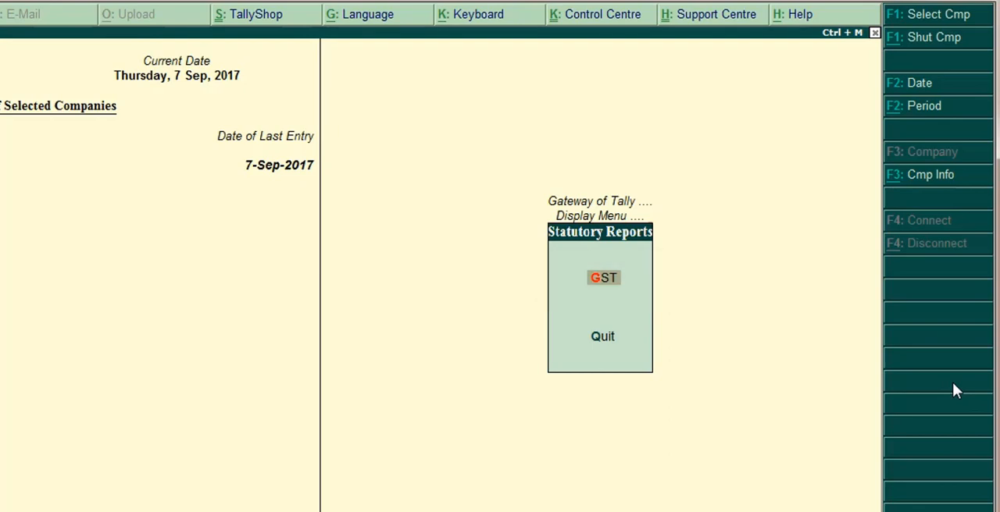
key(Return)
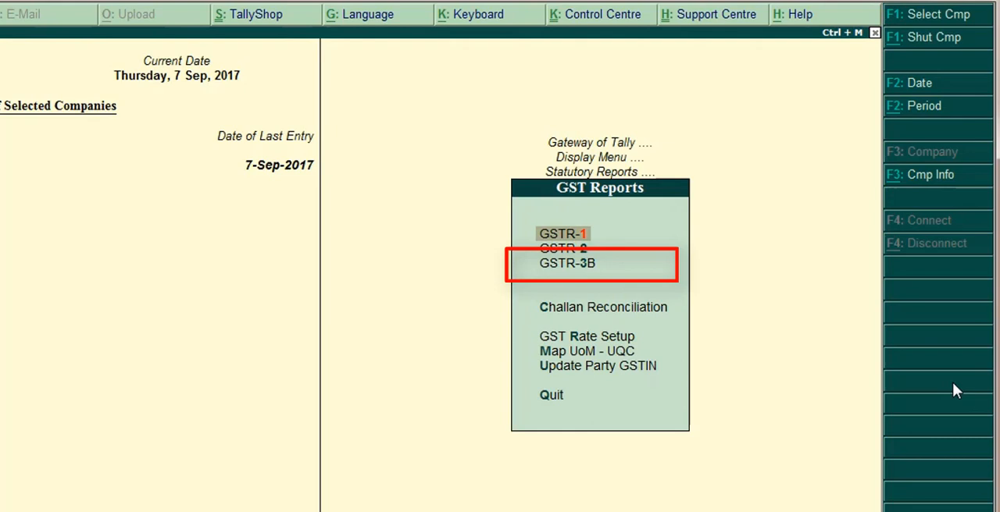
key(Down)
key(Down)
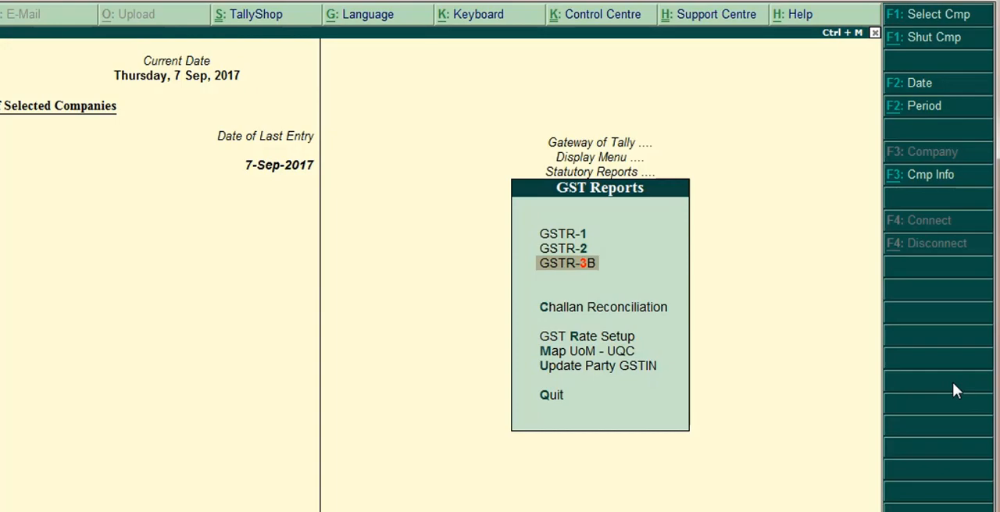
key(Return)
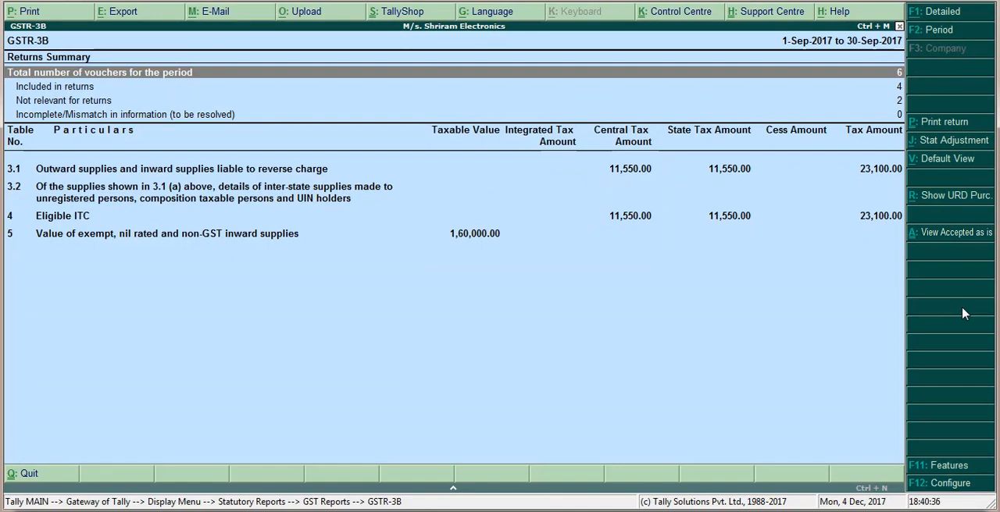
Examine the GSTR-3B returns summary and tax tables row by row, down to Eligible ITC.
key(Down)
key(Down)
key(Down)
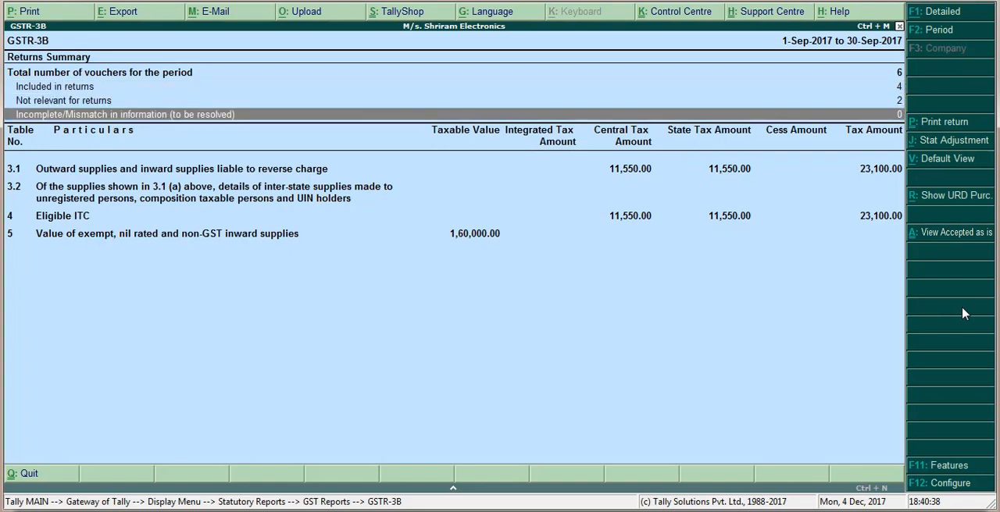
key(Down)
key(Down)
key(Down)
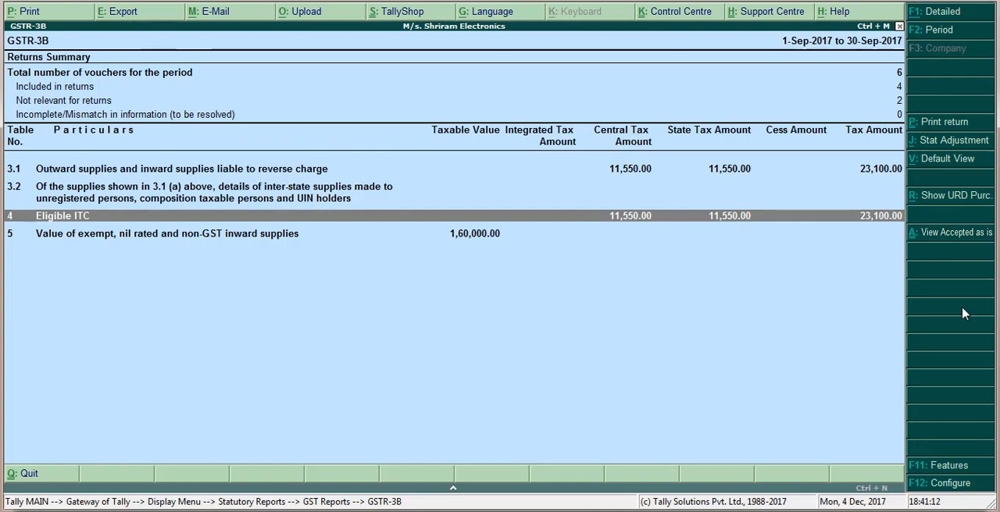
Close the GSTR-3B report and back out of all report levels to quit the program.
key(Escape)
key(Escape)
key(Escape)
key(Escape)
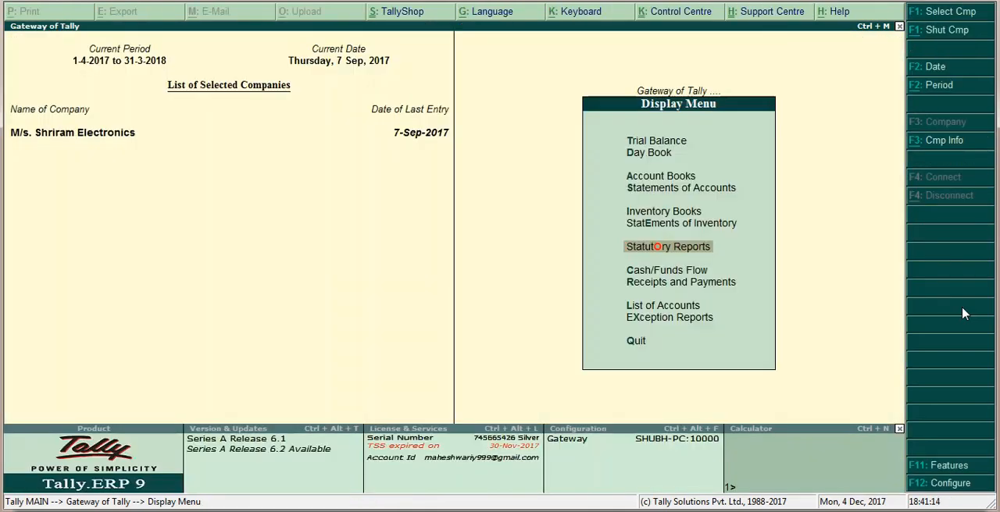
key(Escape)
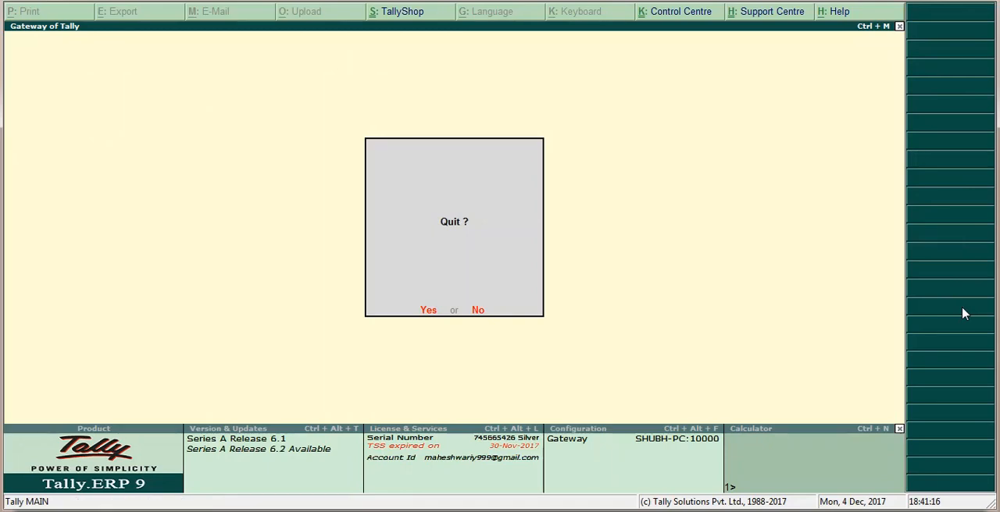